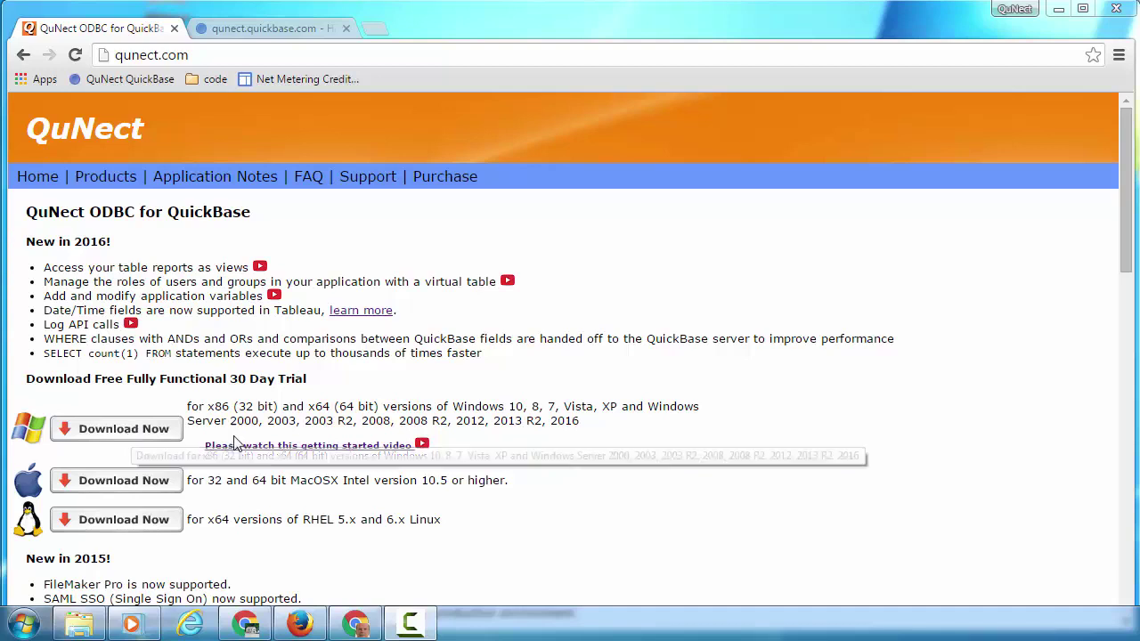
Download the QuNect Backup installer from the QuNect products page and run setup.exe to launch QuNect Backup.
click(114, 178)
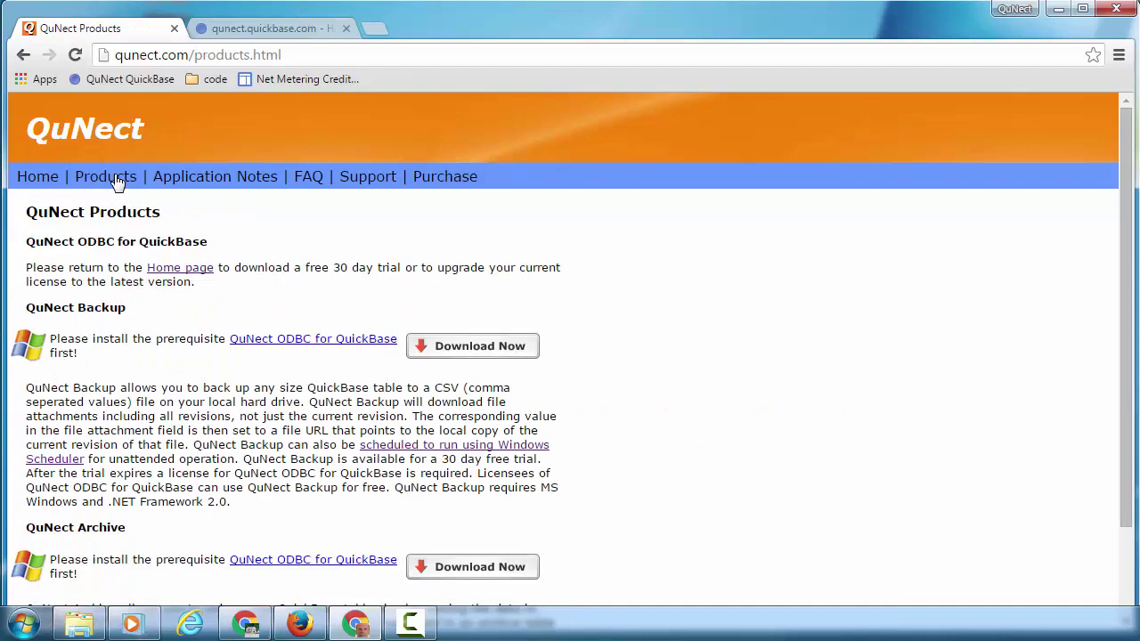
click(461, 349)
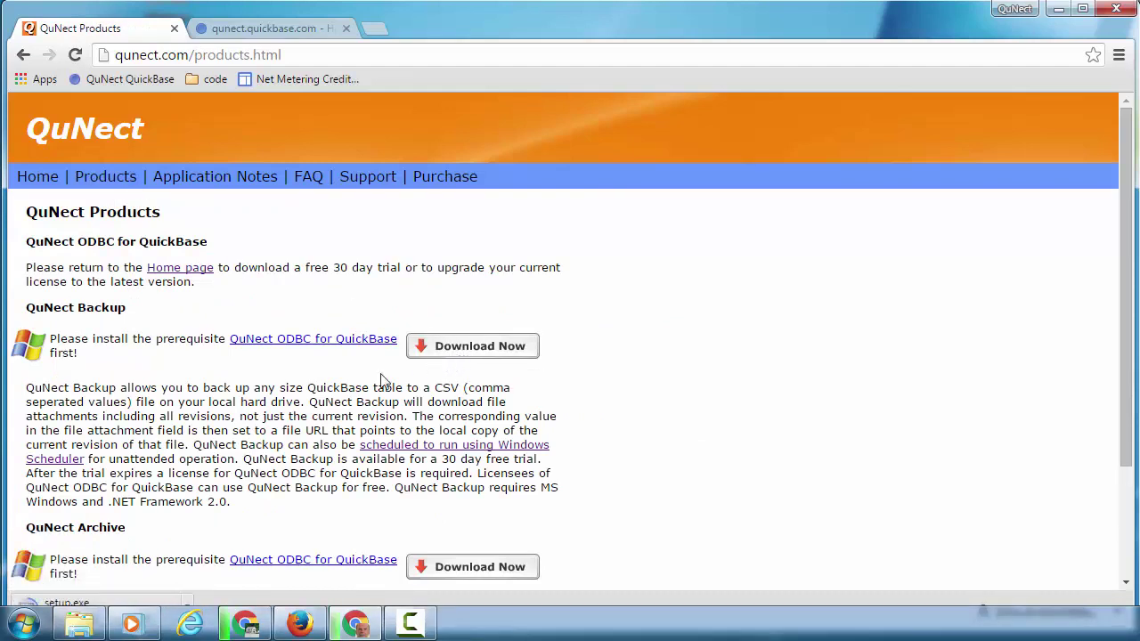
click(104, 606)
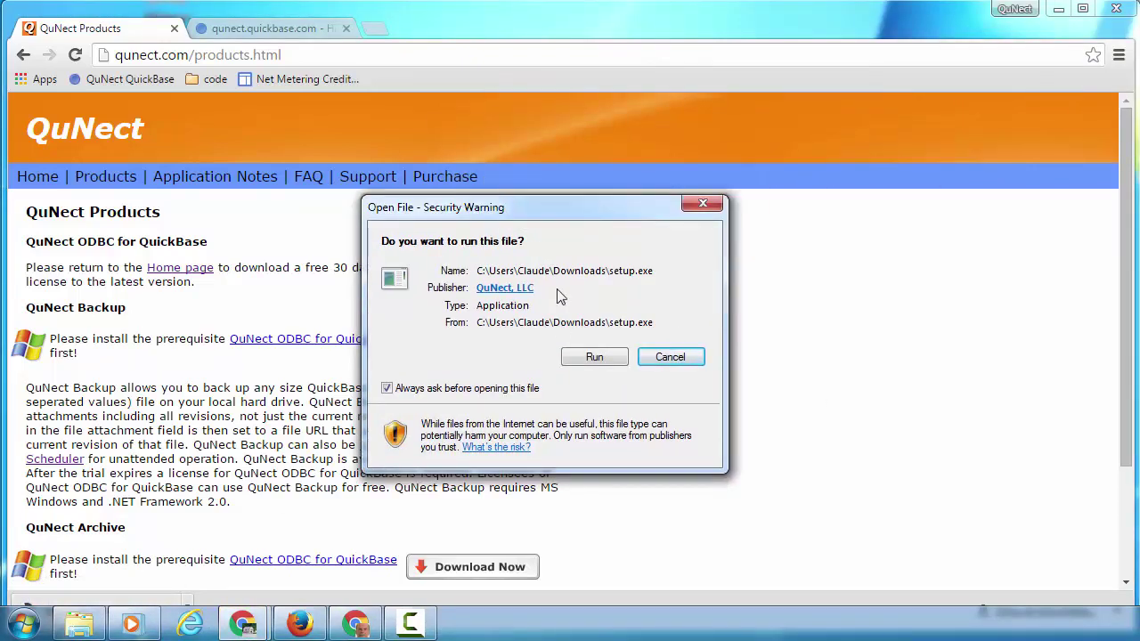
click(594, 357)
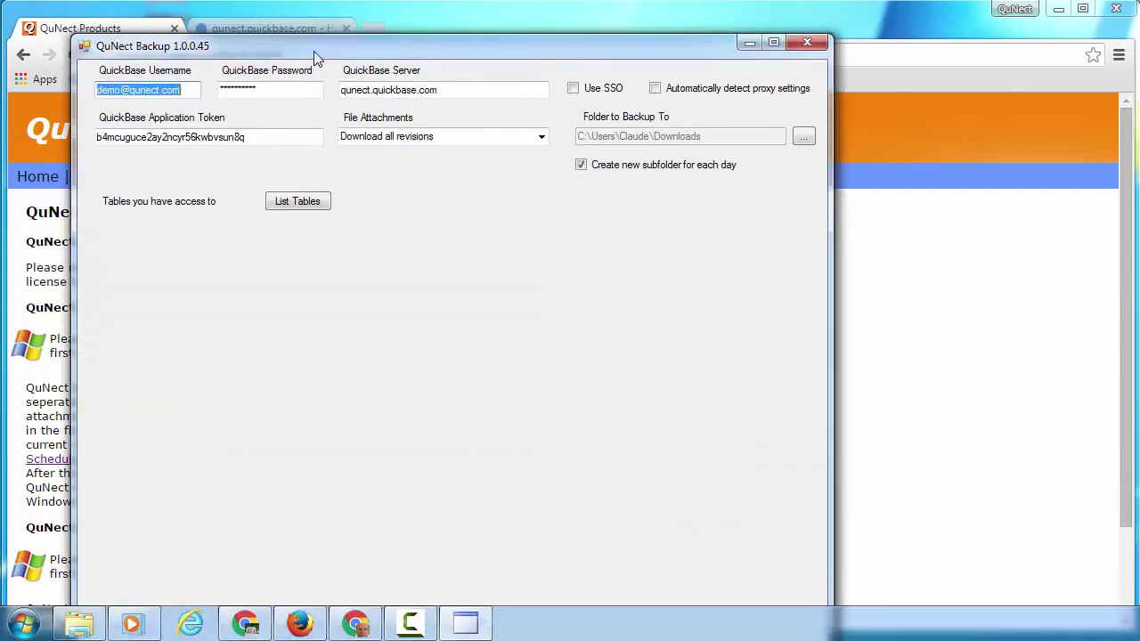
drag(314, 16, 313, 64)
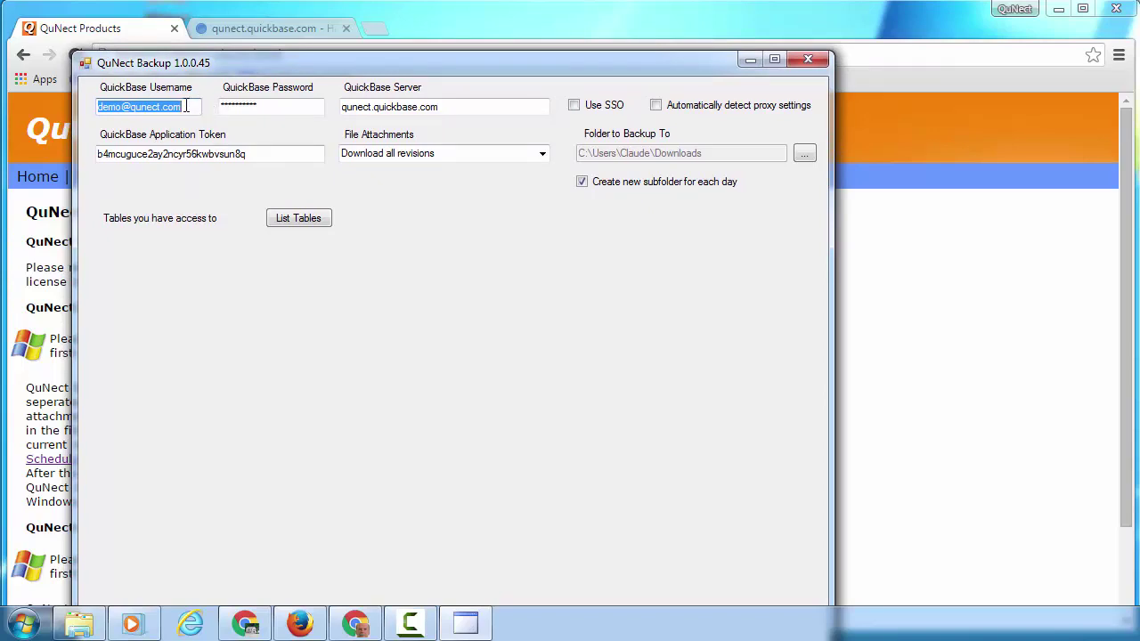
Copy the server address qunect.quickbase.com from the QuickBase page's URL and paste it as the QuickBase Server in QuNect Backup.
drag(185, 106, 100, 98)
drag(264, 101, 206, 100)
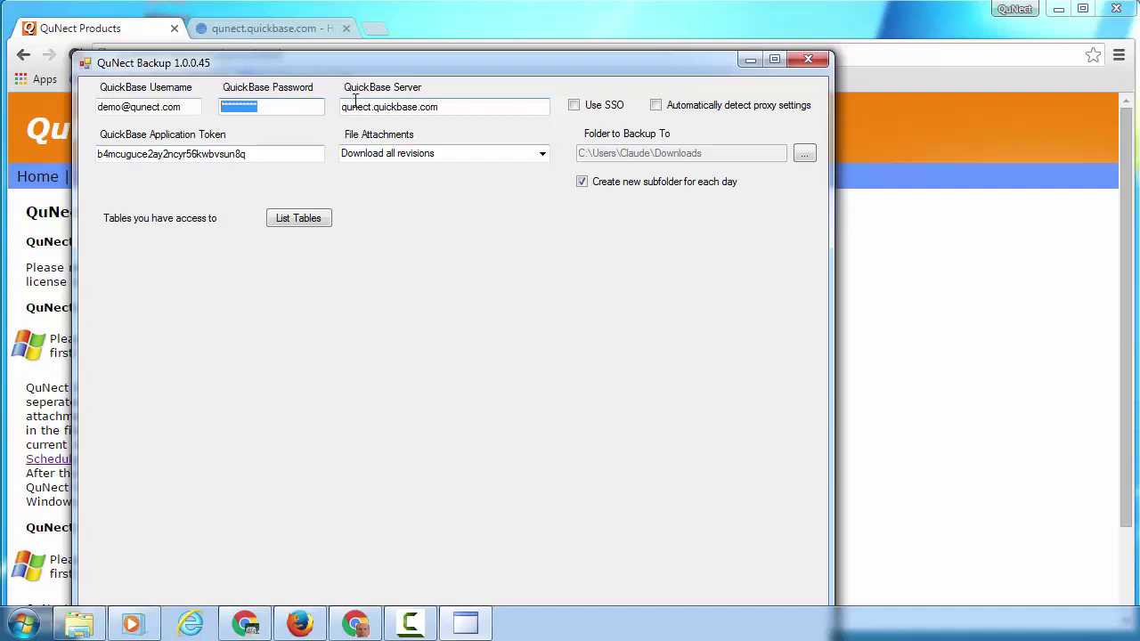
click(270, 32)
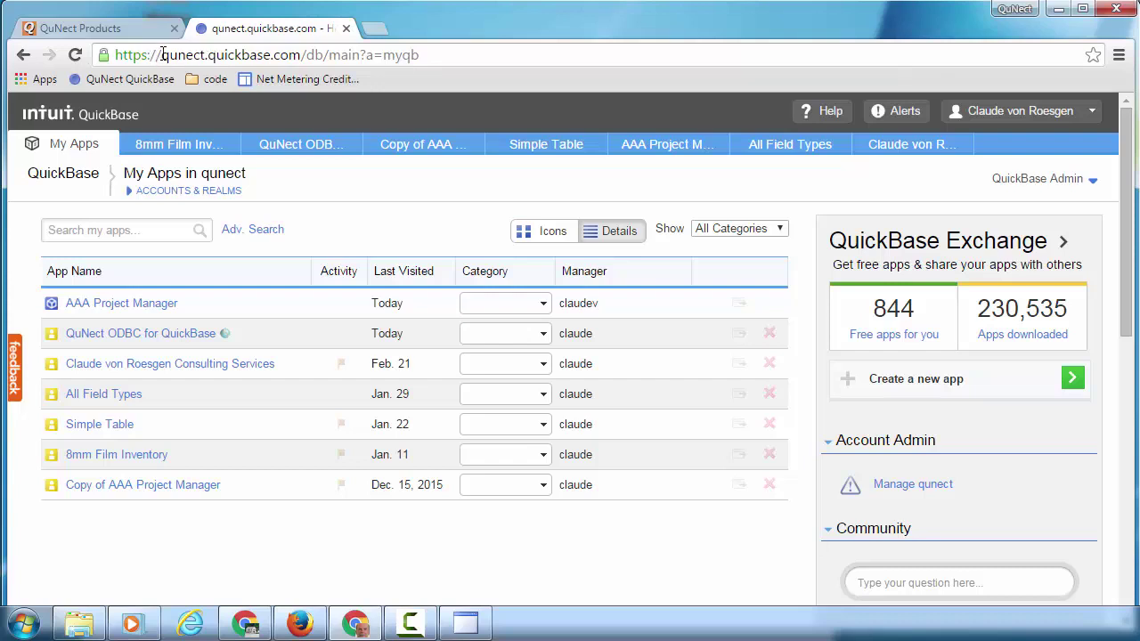
drag(173, 54, 299, 57)
key(ctrl+c)
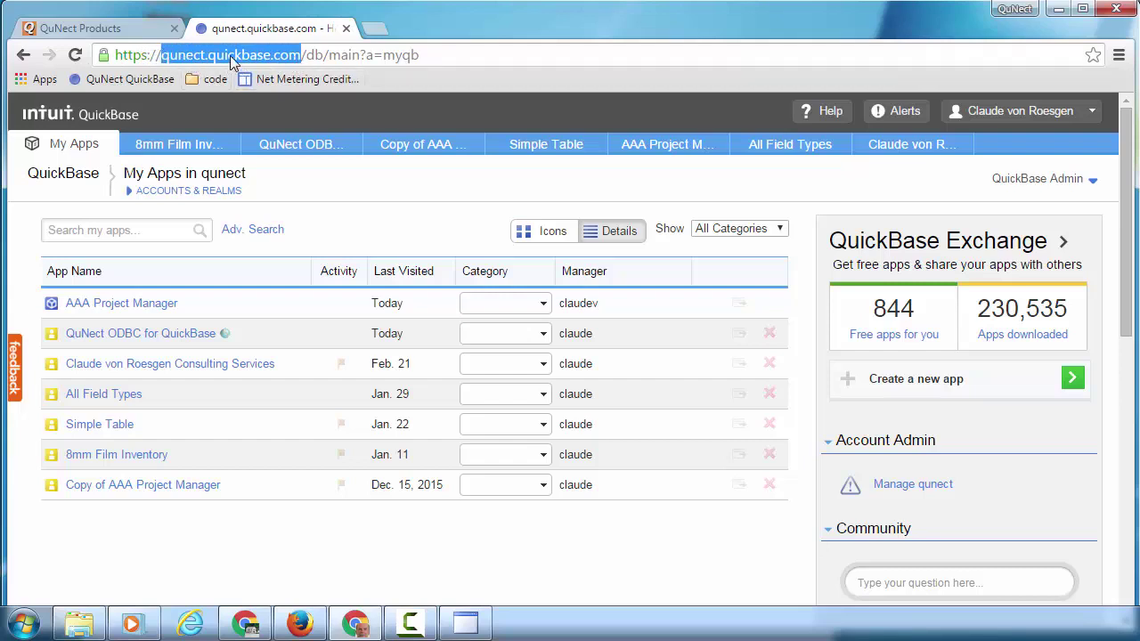
click(479, 621)
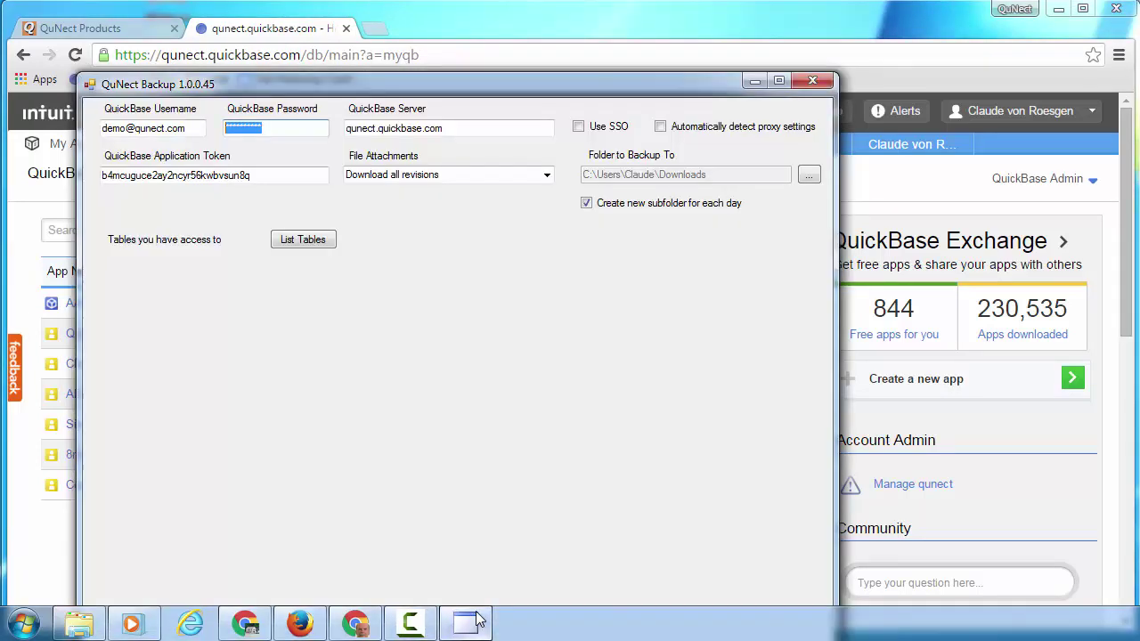
click(403, 127)
key(ctrl+v)
double_click(403, 127)
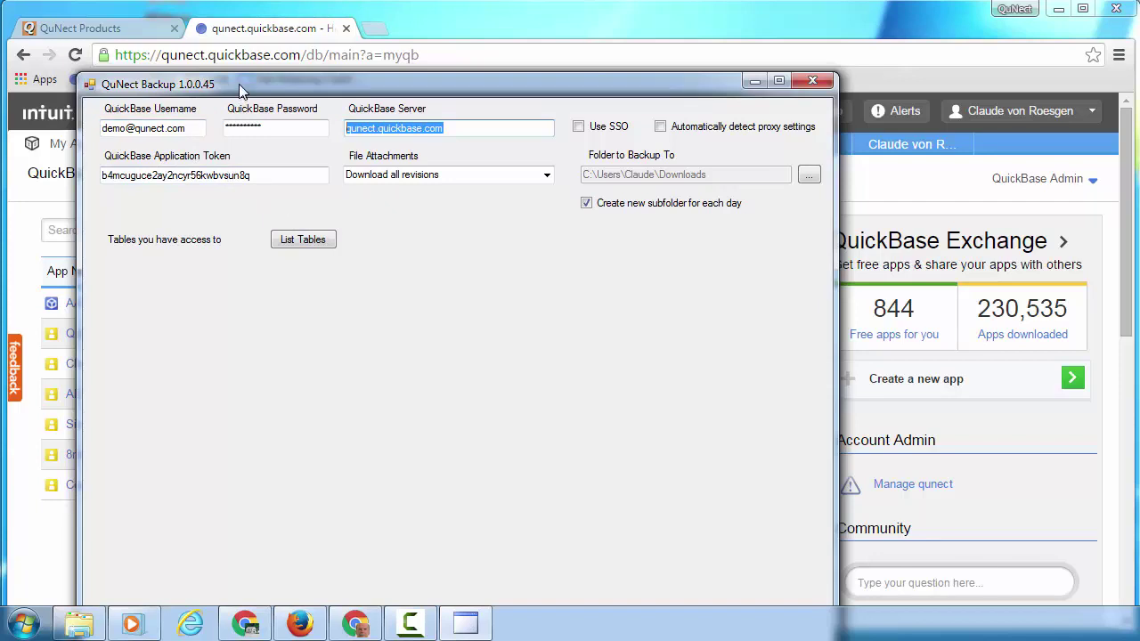
Switch to QuickBase in the browser and open the application token management page of the AAA Project Manager app.
drag(250, 84, 479, 95)
click(253, 34)
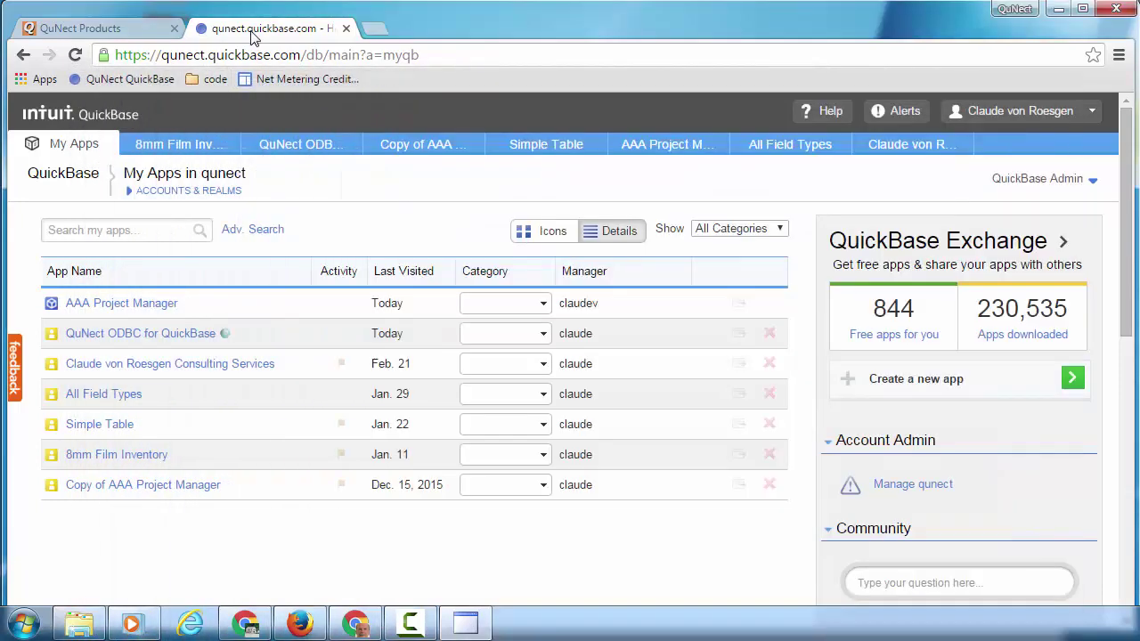
click(126, 304)
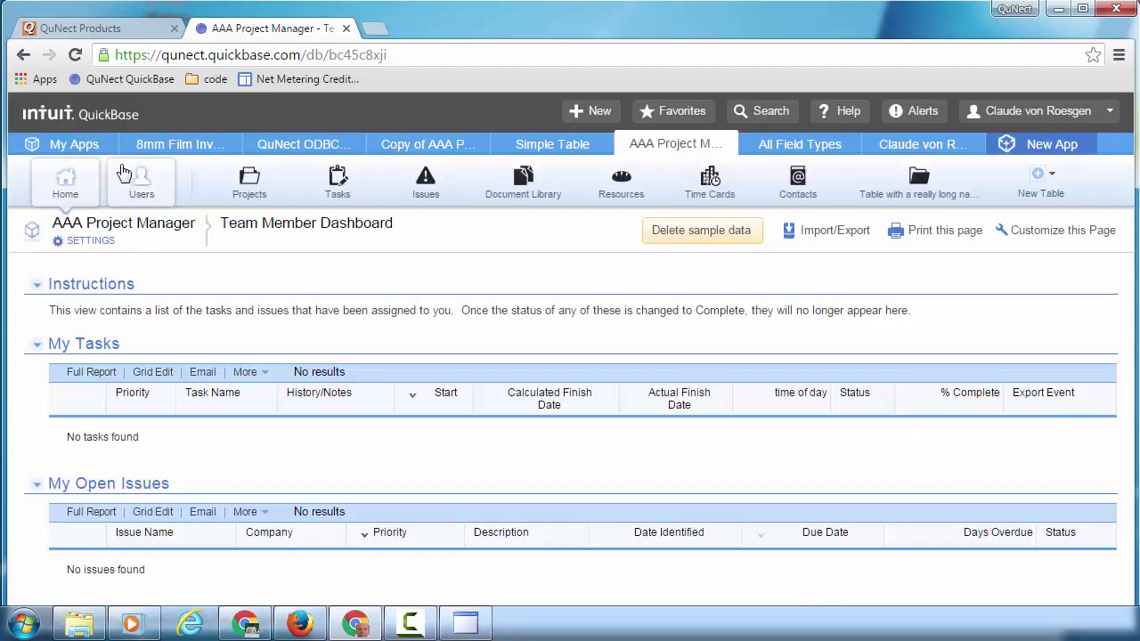
click(110, 250)
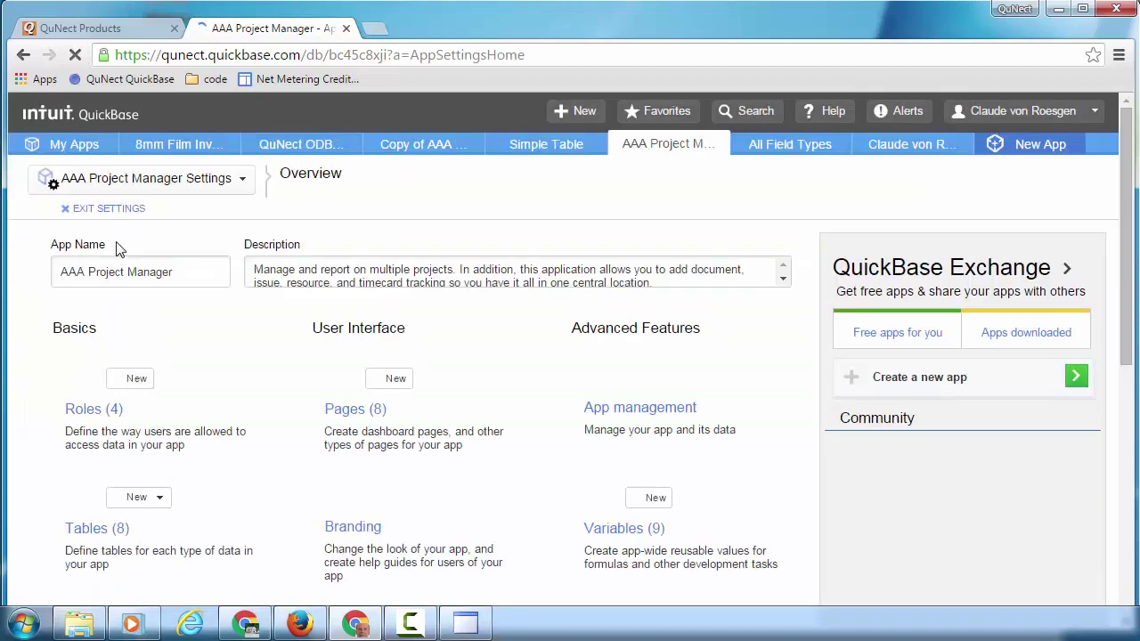
scroll(218, 276, down, 3)
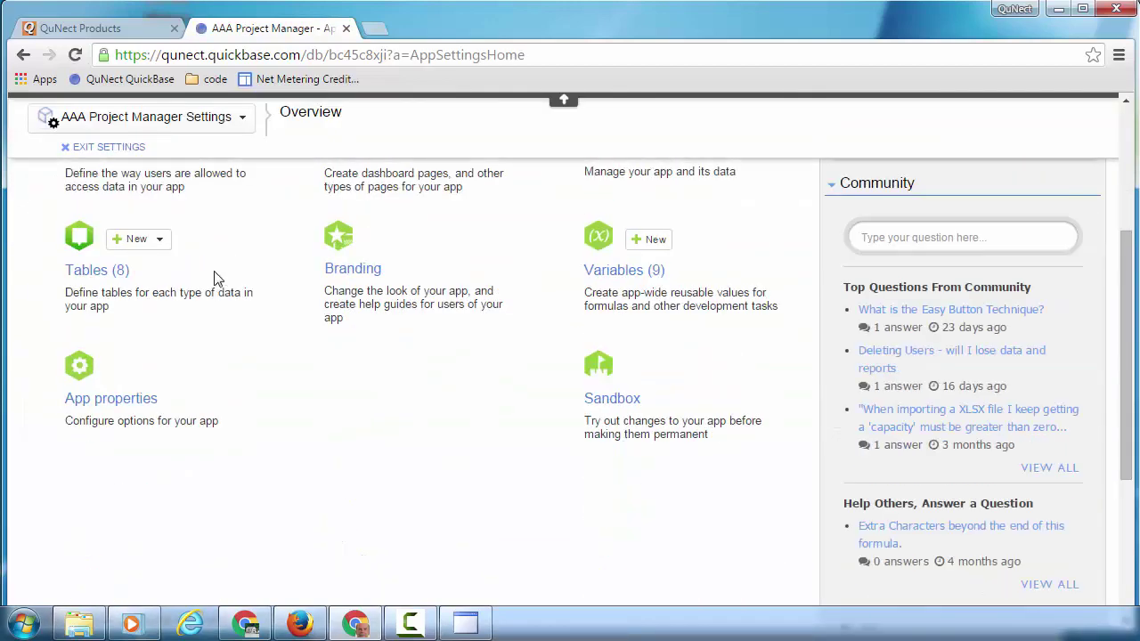
click(138, 400)
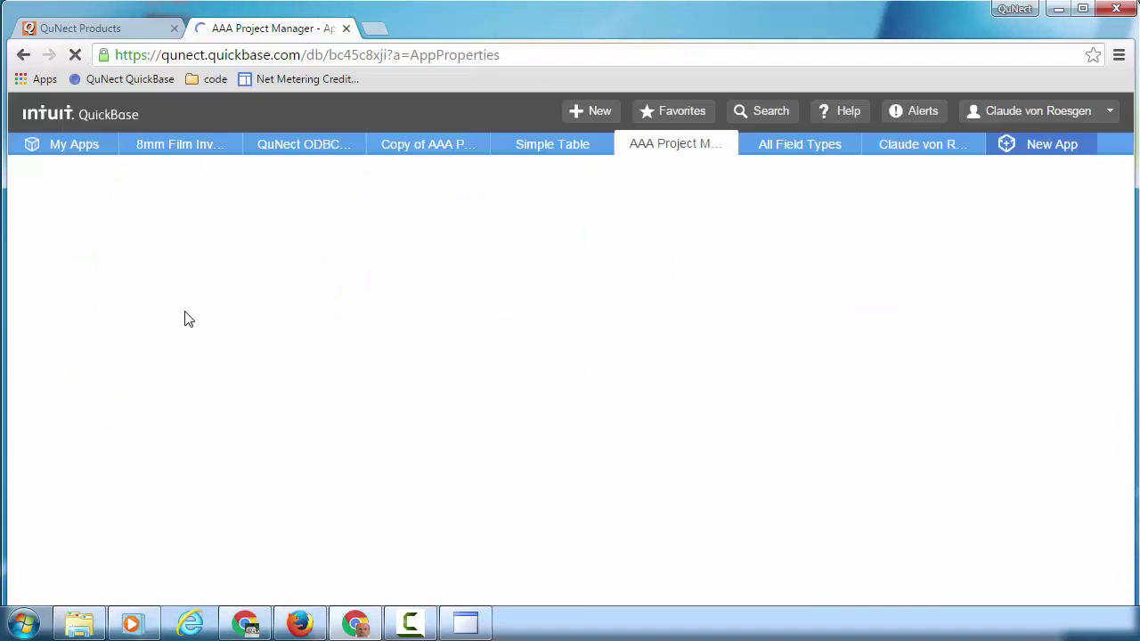
scroll(186, 318, down, 5)
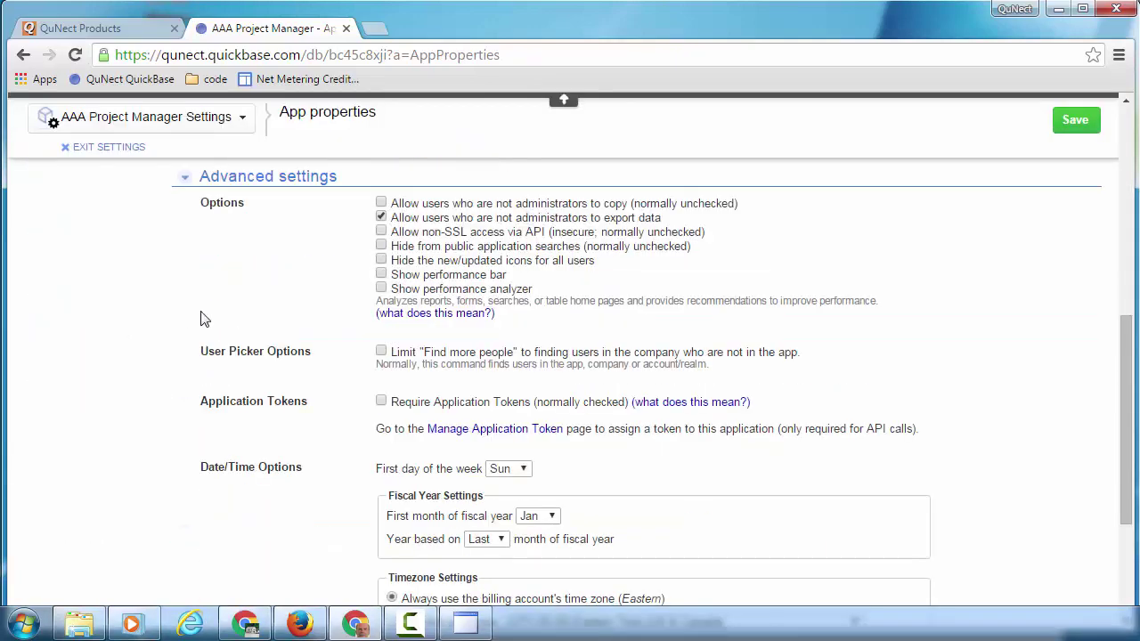
click(509, 431)
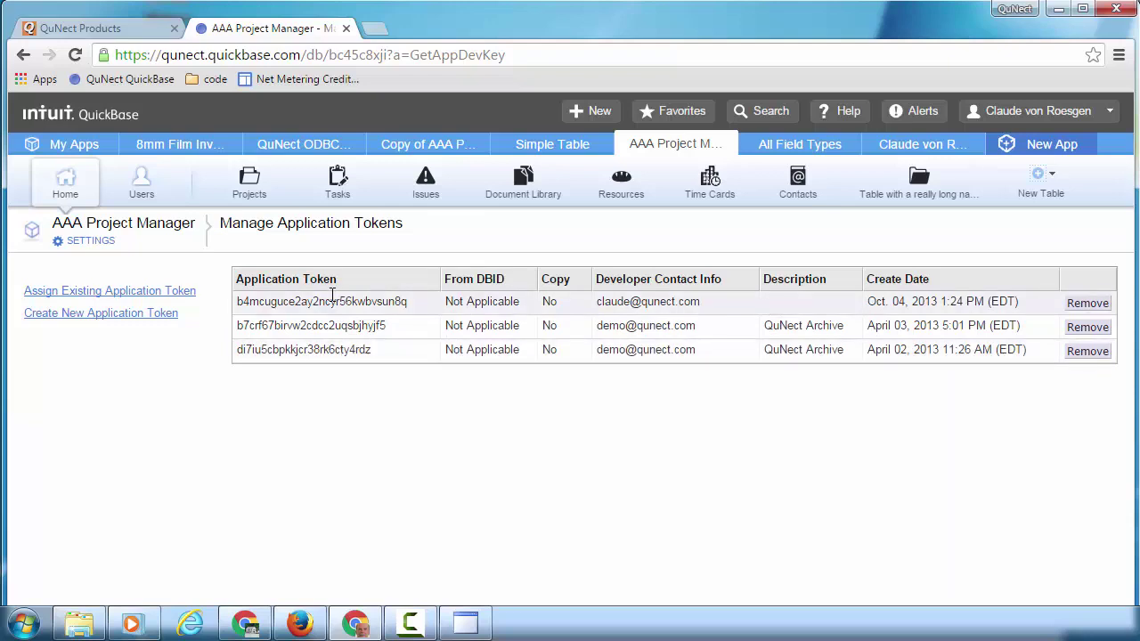
Create a new application token for AAA Project Manager with the description Backup and copy the token.
click(156, 317)
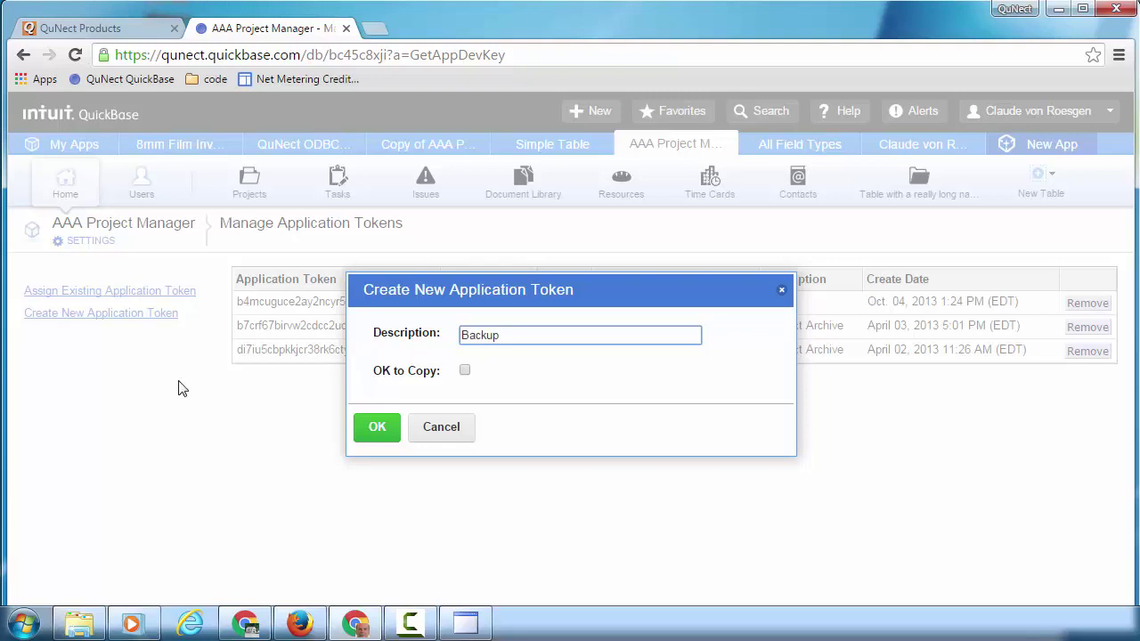
click(365, 426)
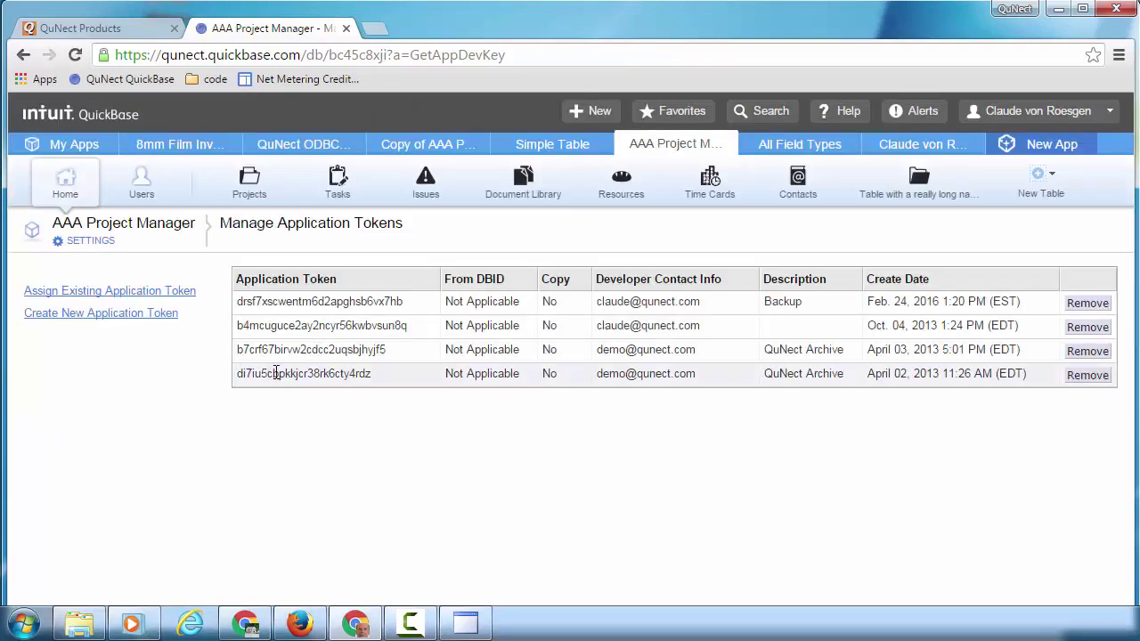
double_click(292, 301)
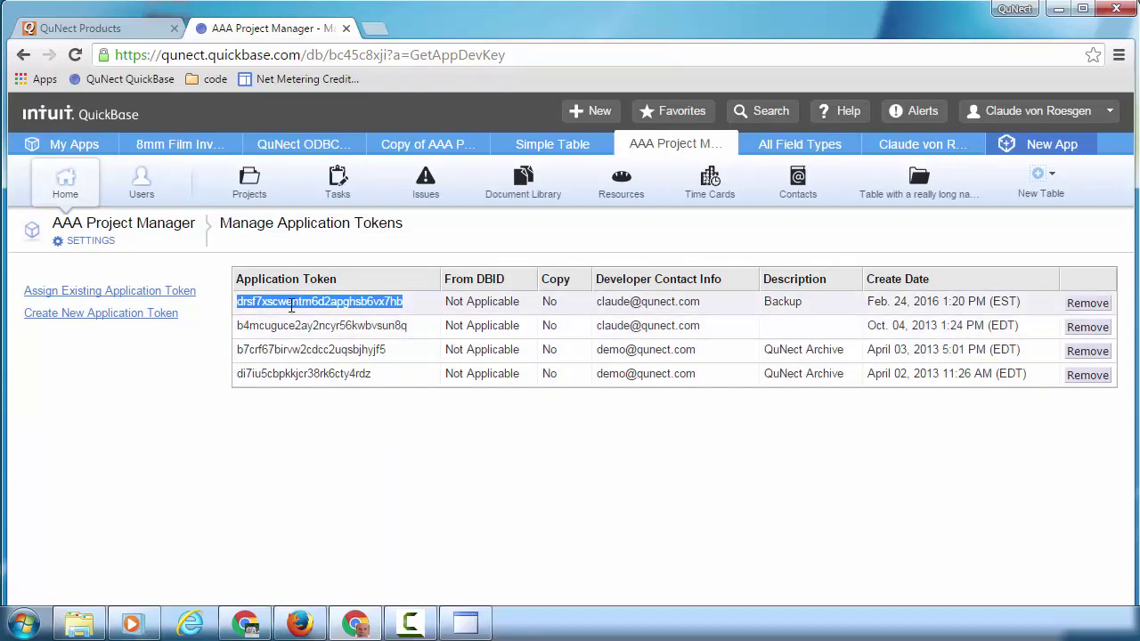
right_click(292, 305)
click(312, 317)
Switch to QuNect Backup, replace the QuickBase application token with the copied one, and list the accessible tables.
click(485, 630)
drag(494, 185, 303, 162)
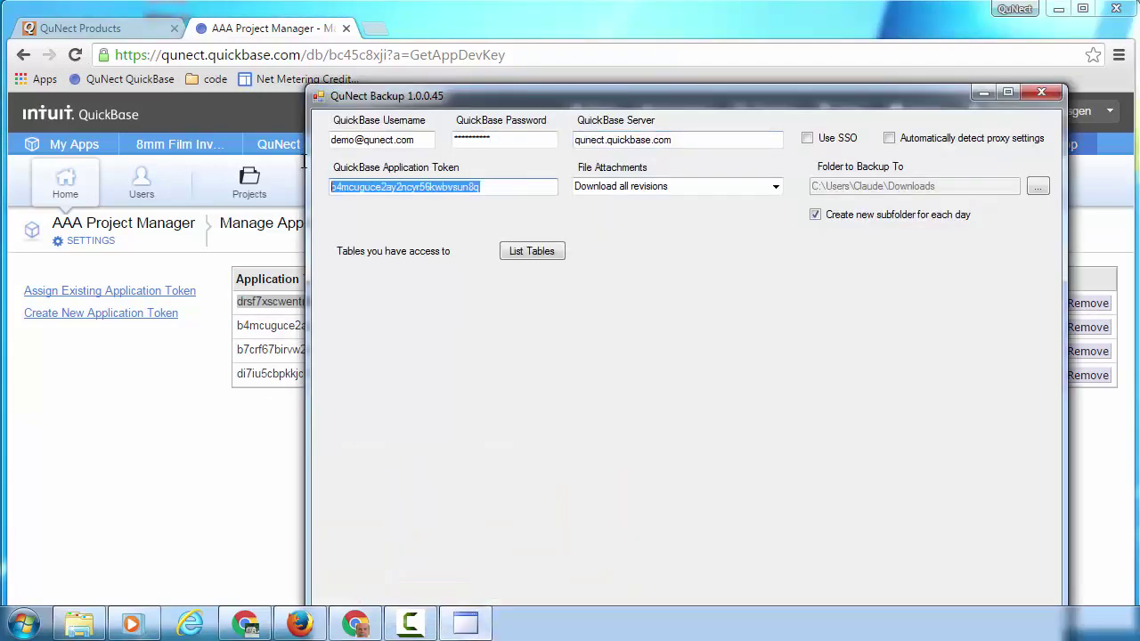
right_click(416, 187)
click(446, 260)
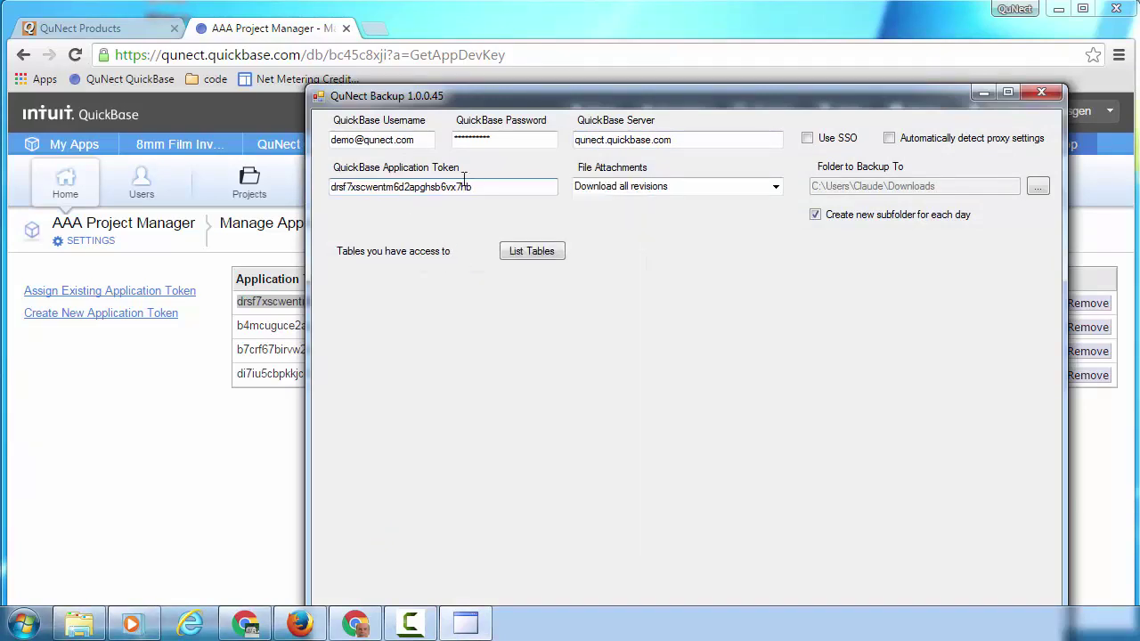
drag(501, 96, 431, 37)
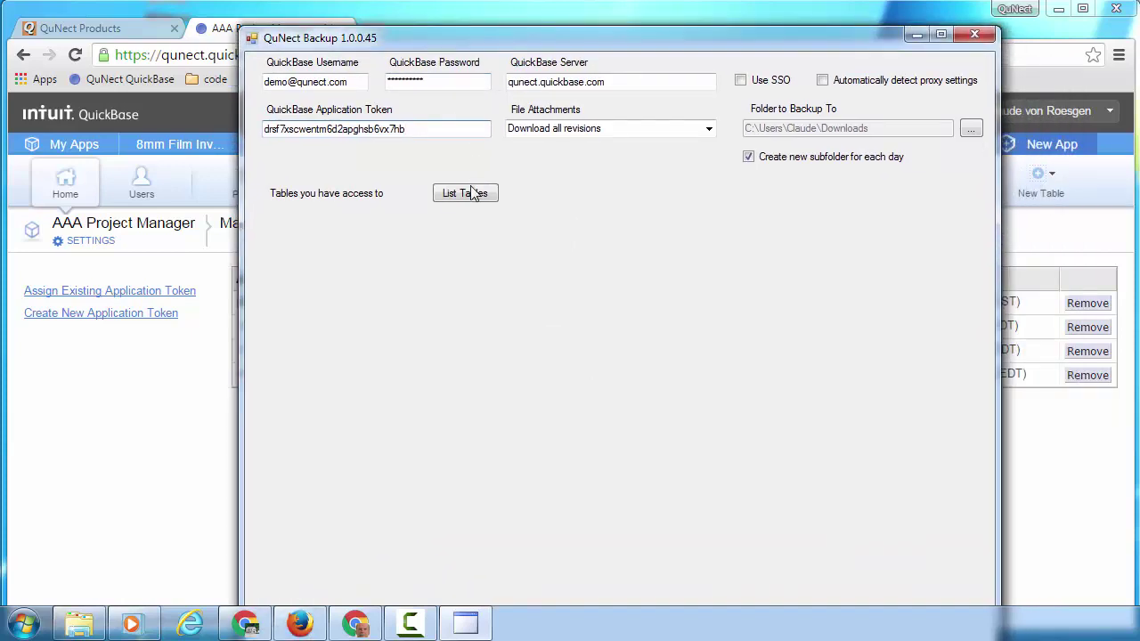
click(465, 194)
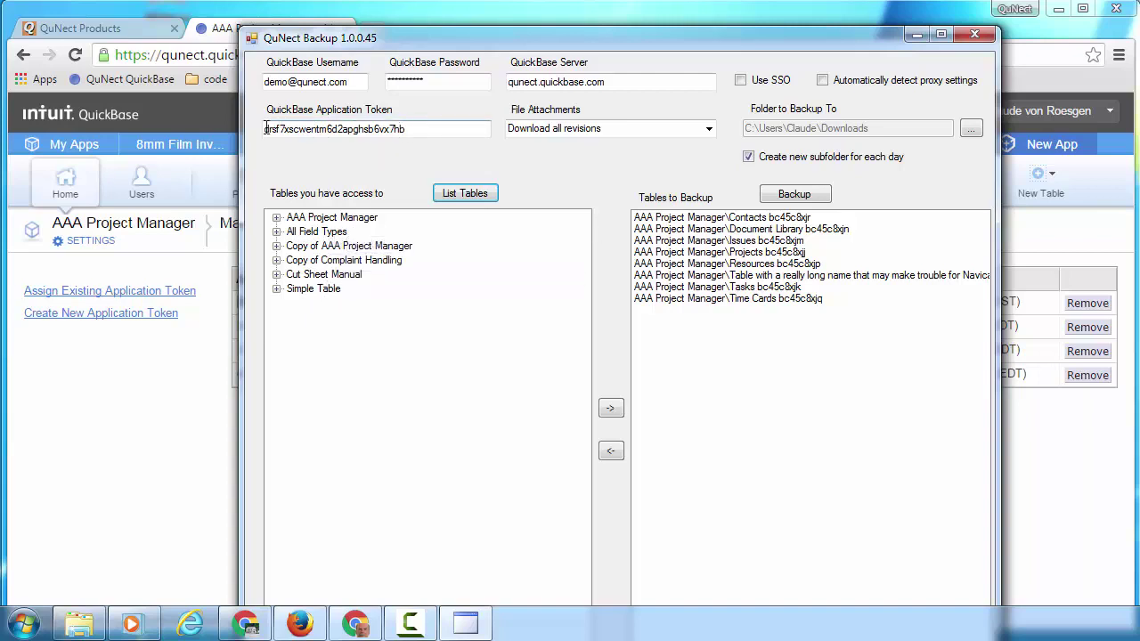
Copy the whole QuickBase application token from its field in QuNect Backup.
drag(419, 129, 268, 113)
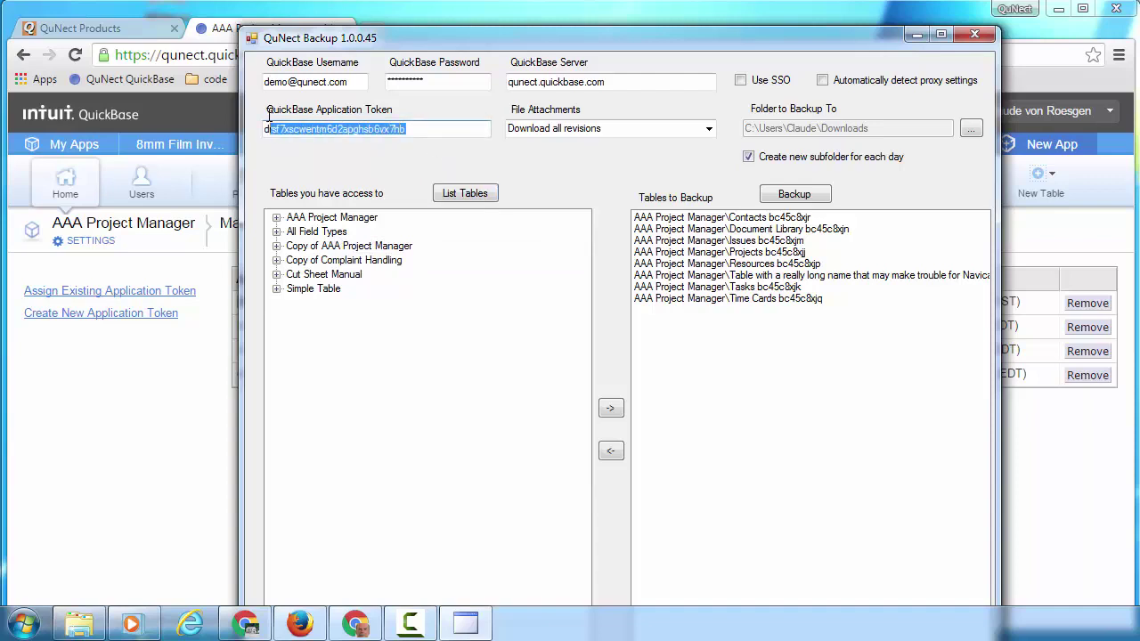
right_click(310, 132)
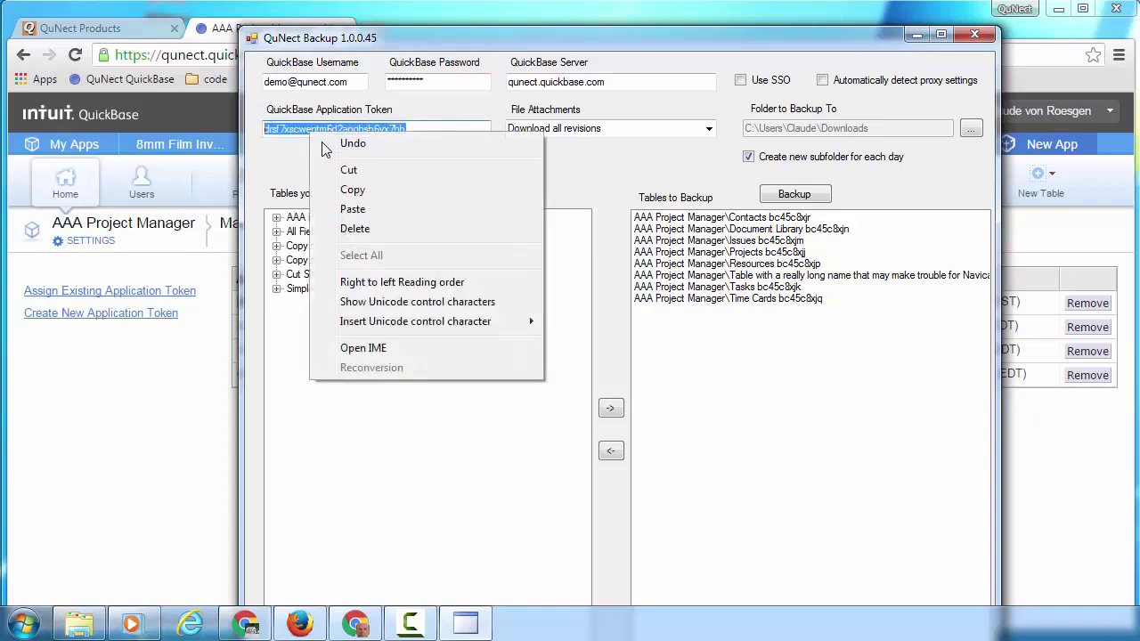
click(352, 191)
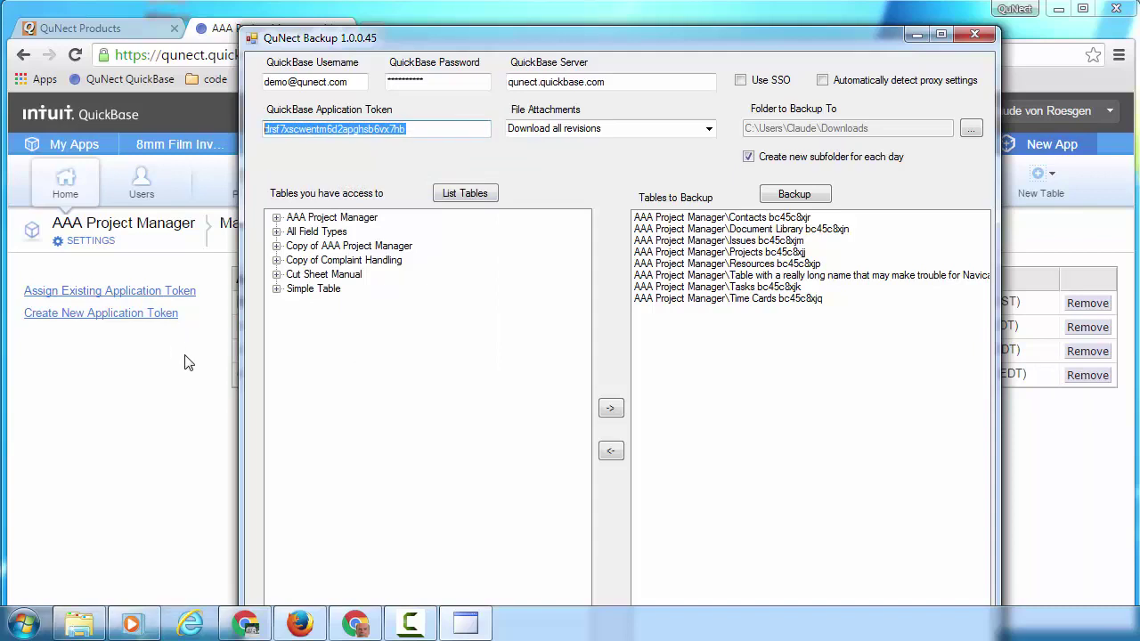
Switch to QuickBase in the browser and open the application token management page of the 8mm Film Inventory app.
click(184, 358)
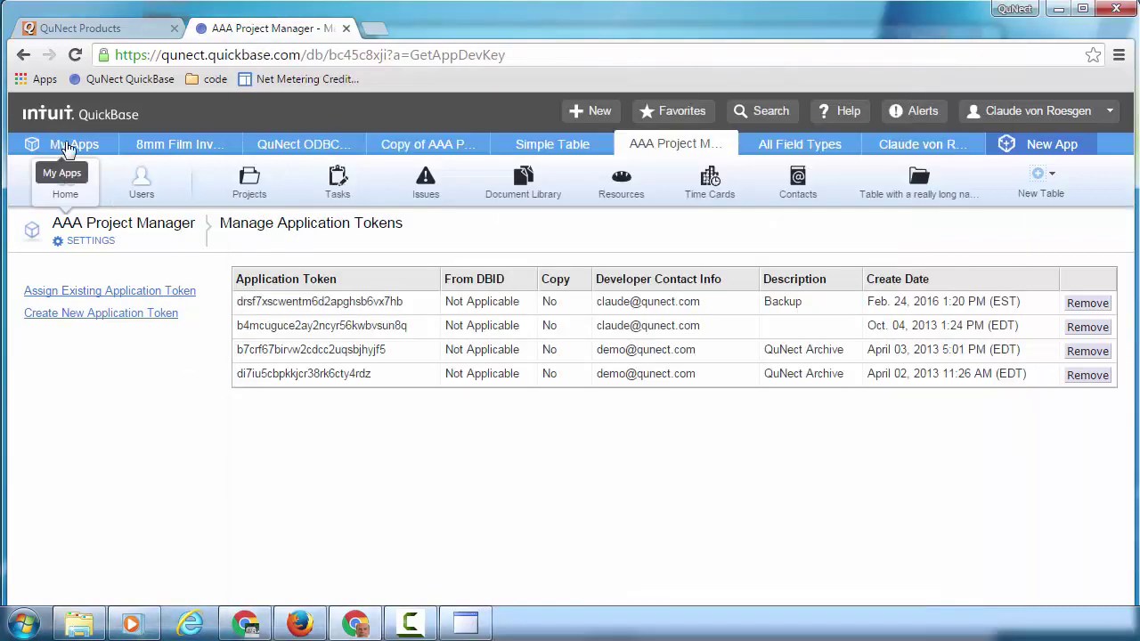
click(194, 153)
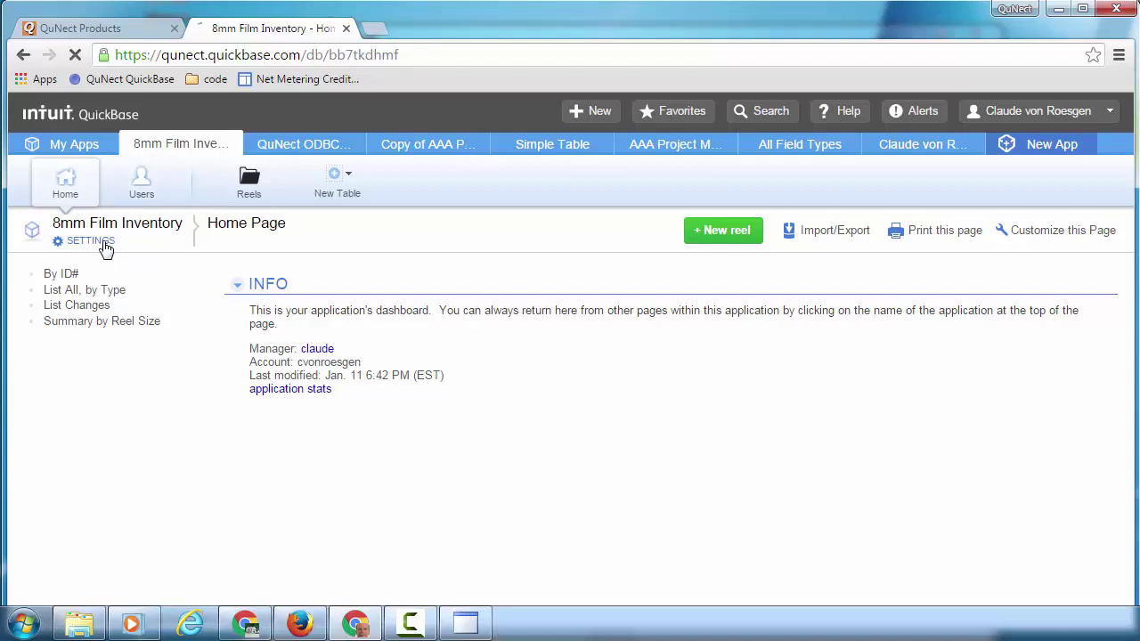
click(102, 243)
scroll(325, 354, down, 3)
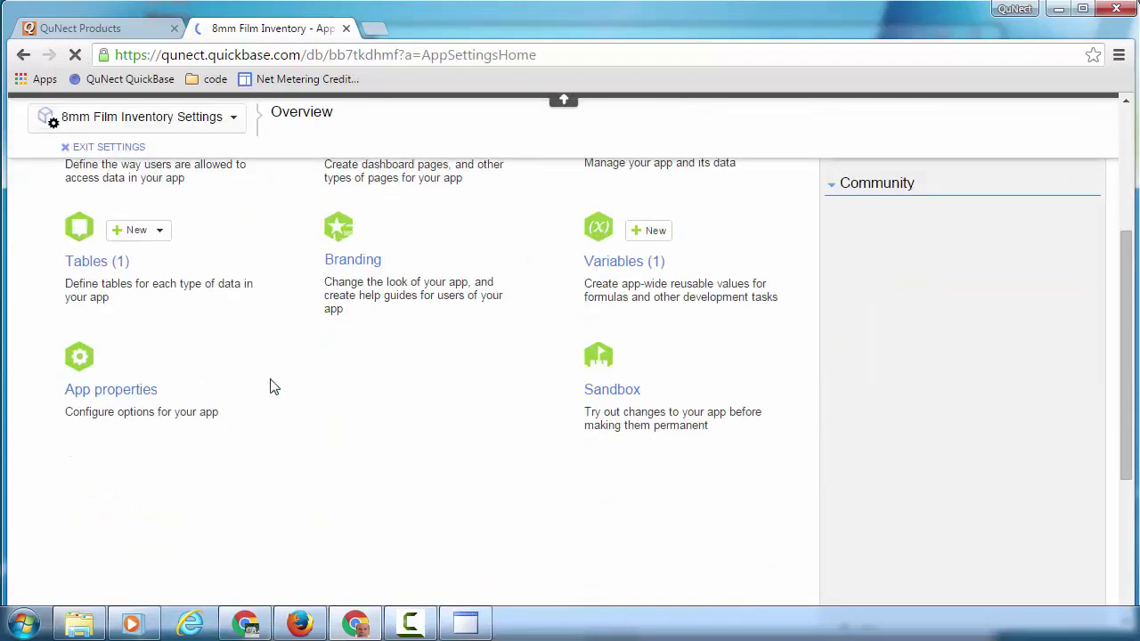
click(156, 398)
scroll(156, 398, down, 6)
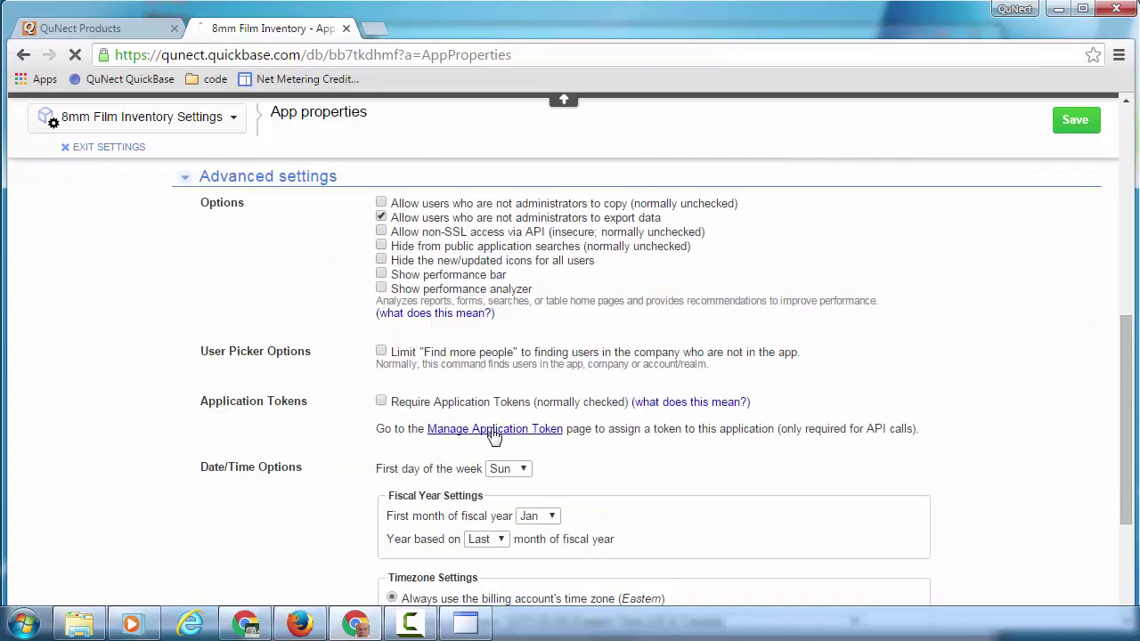
click(494, 432)
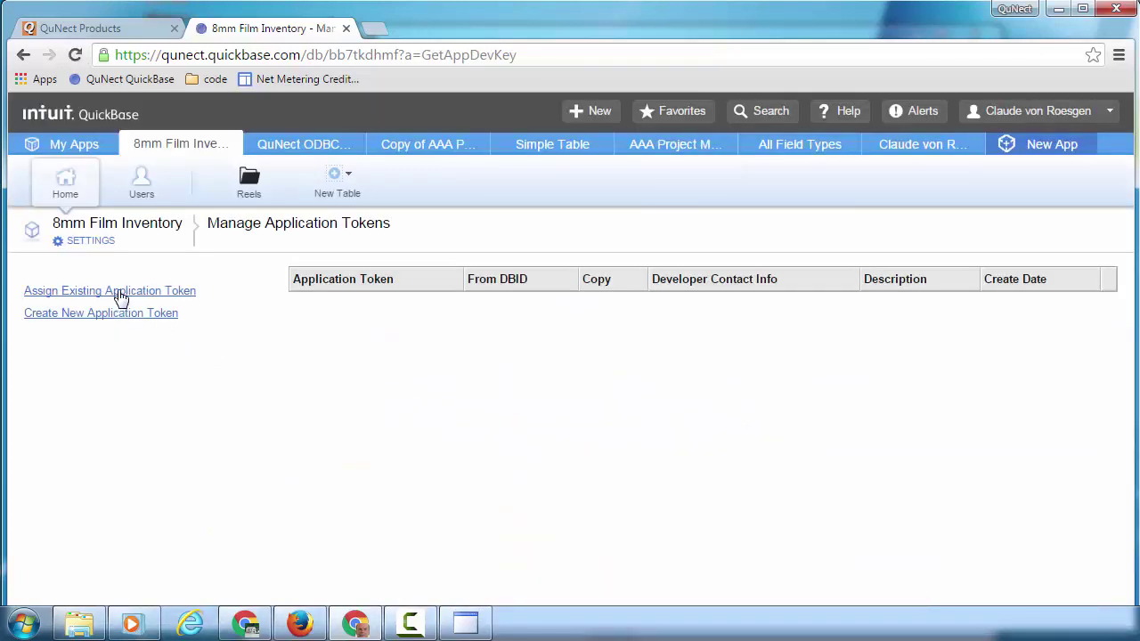
Assign the copied application token to the 8mm Film Inventory app as an existing token.
click(121, 297)
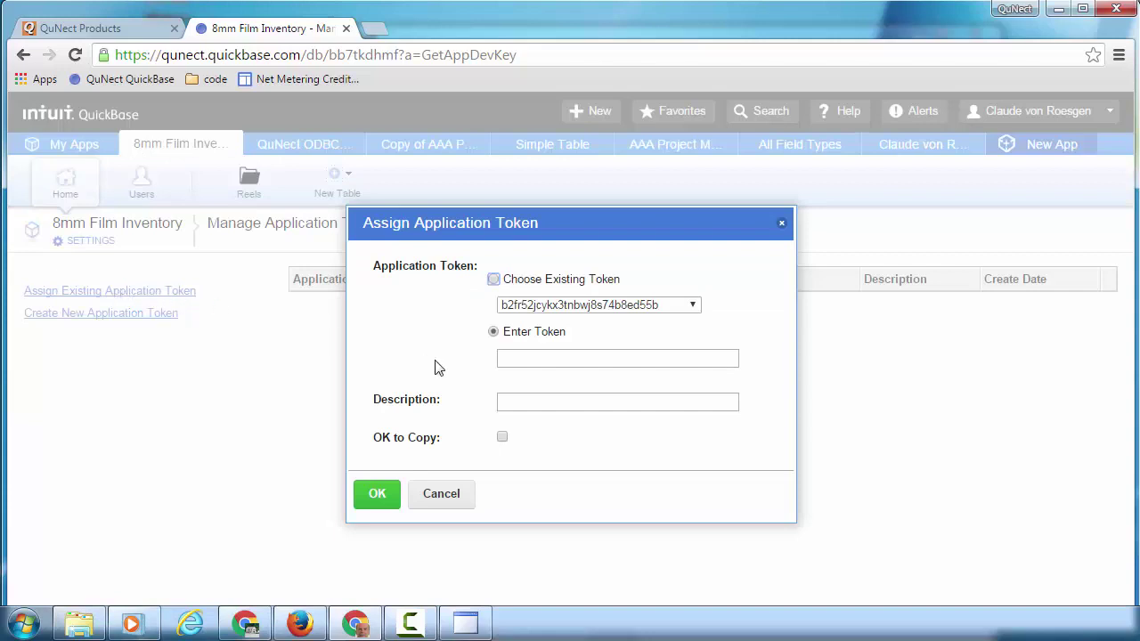
click(524, 363)
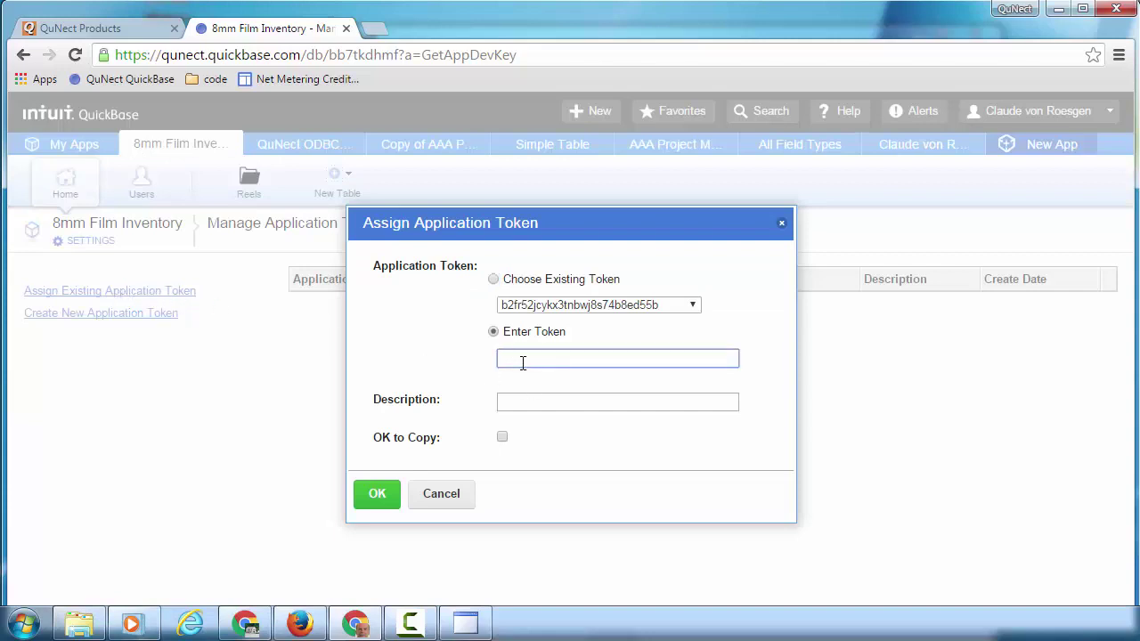
right_click(520, 357)
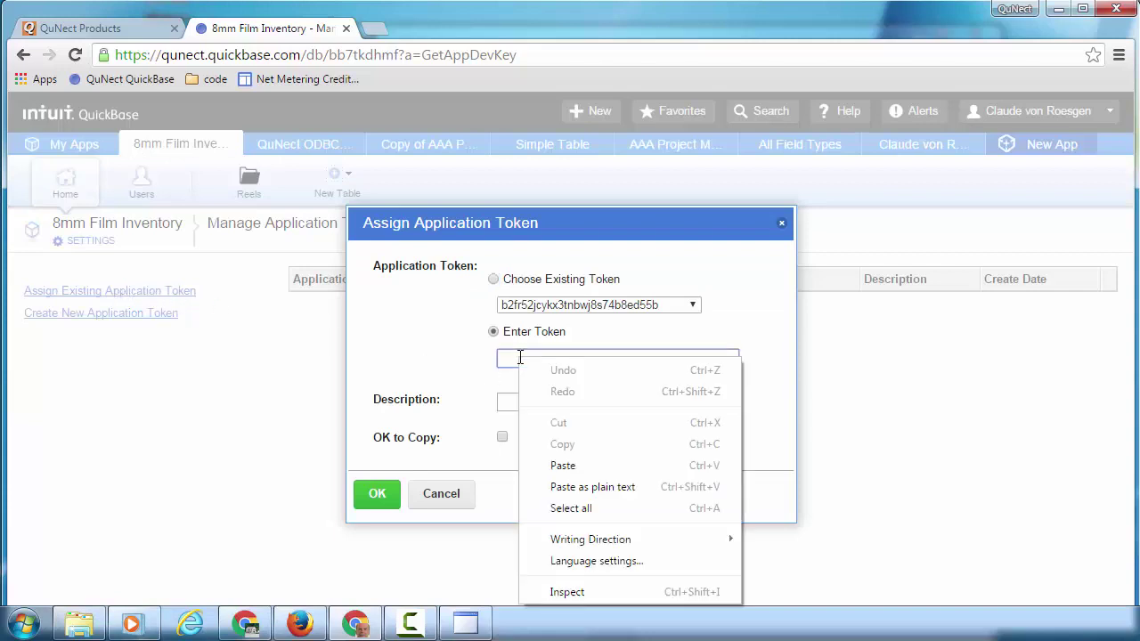
click(563, 465)
click(374, 494)
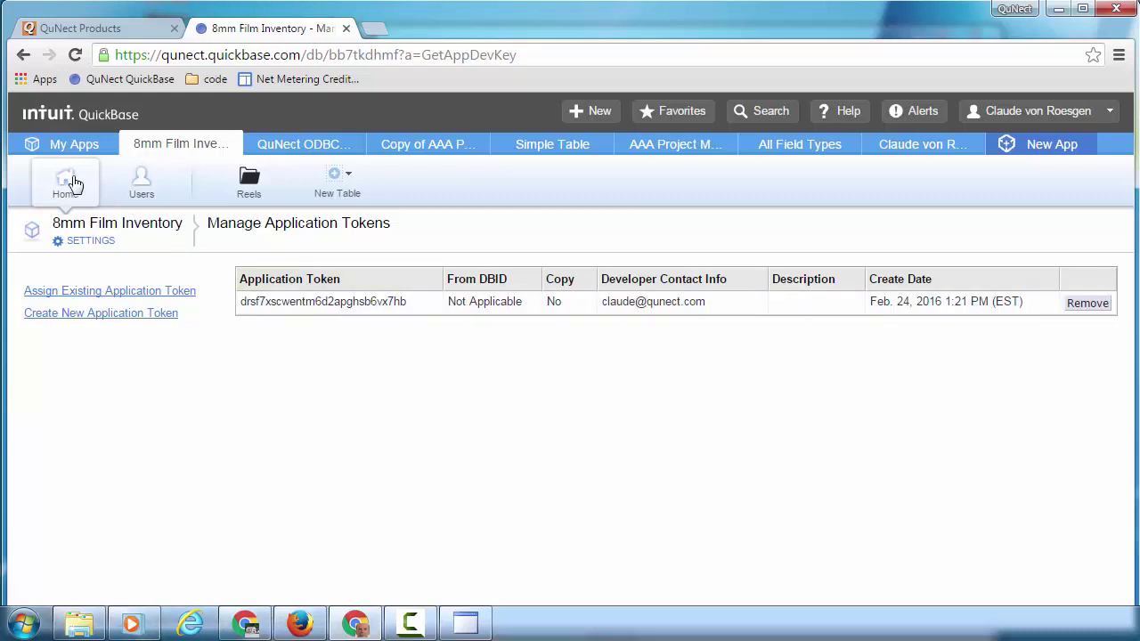
Switch to QuNect Backup, expand AAA Project Manager and All Field Types, and add all their tables to the backup list.
click(465, 624)
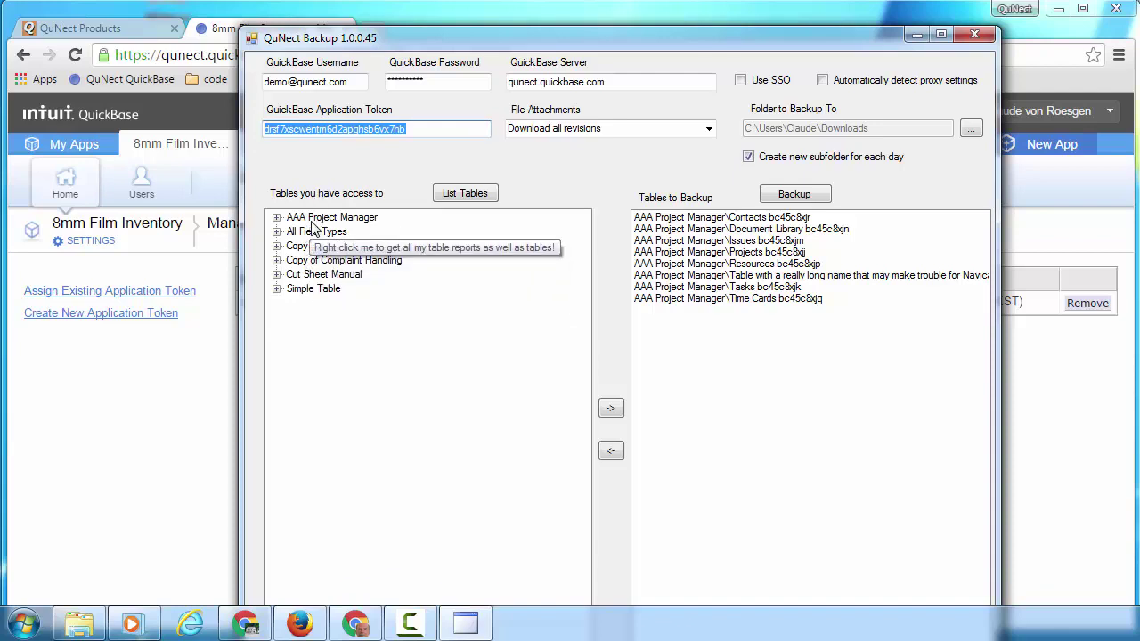
click(277, 219)
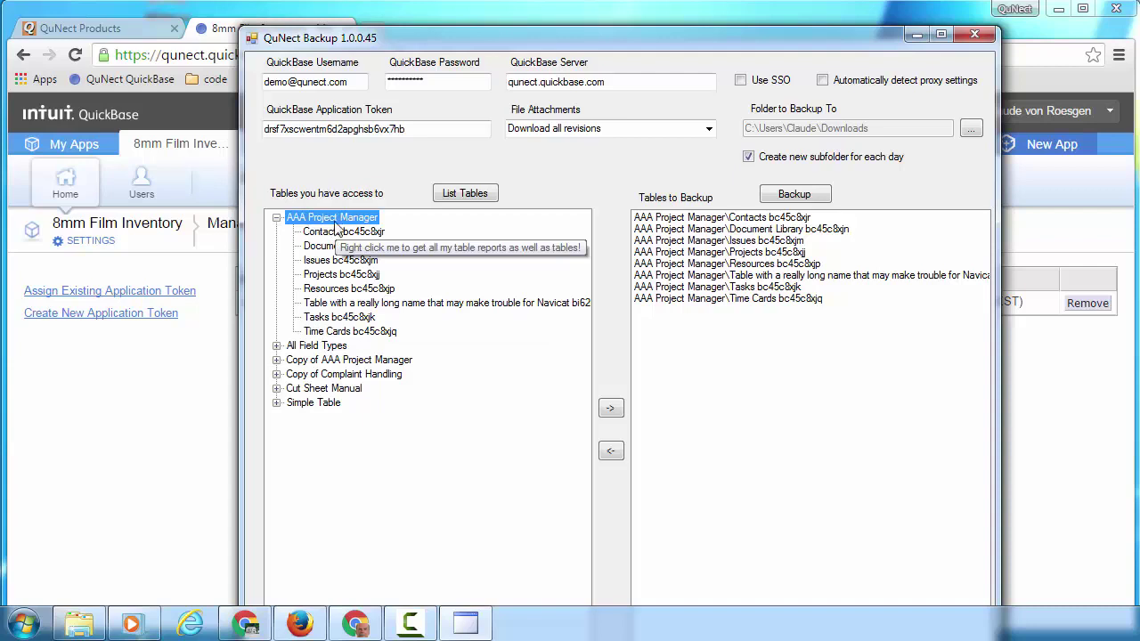
click(611, 408)
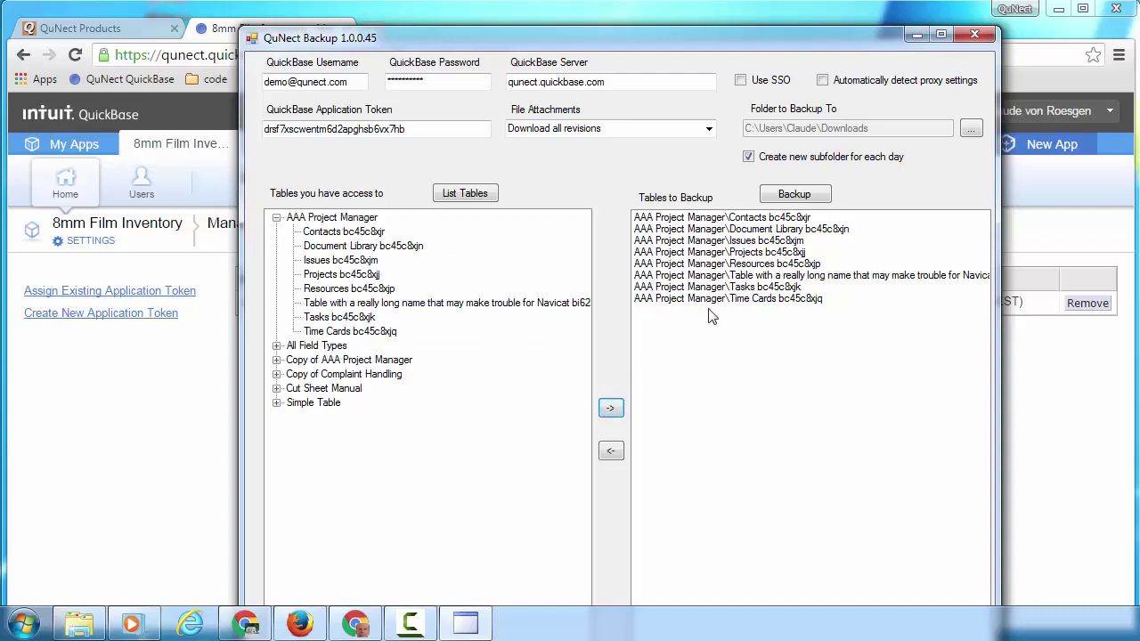
click(326, 350)
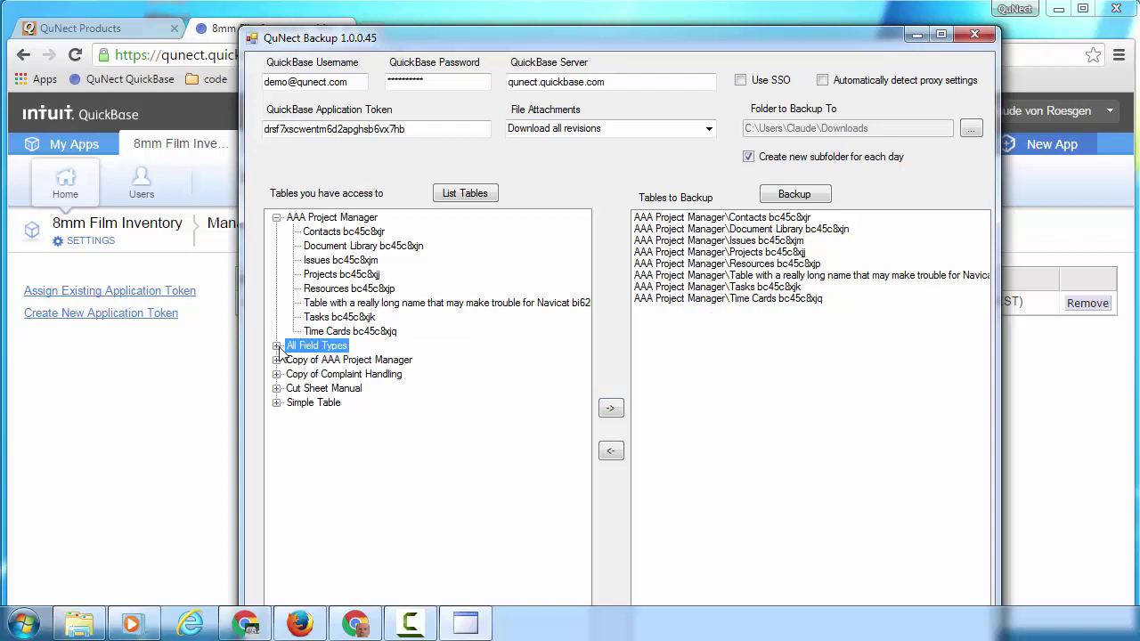
click(278, 349)
click(609, 409)
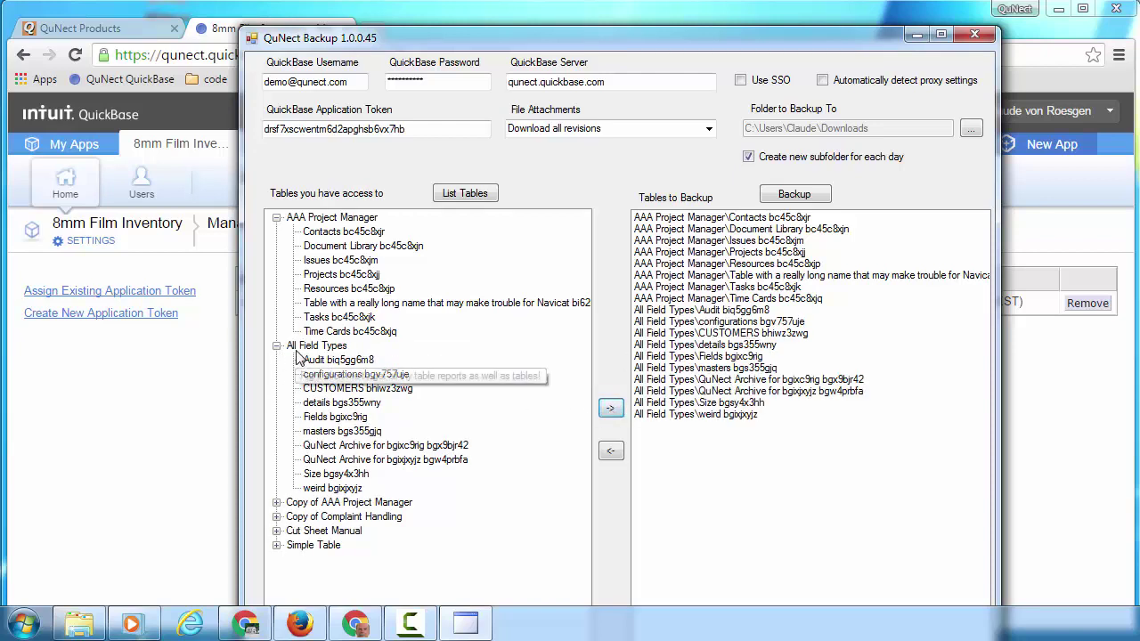
Clear the whole backup list and add only the CUSTOMERS and details tables of All Field Types.
shift+click(613, 452)
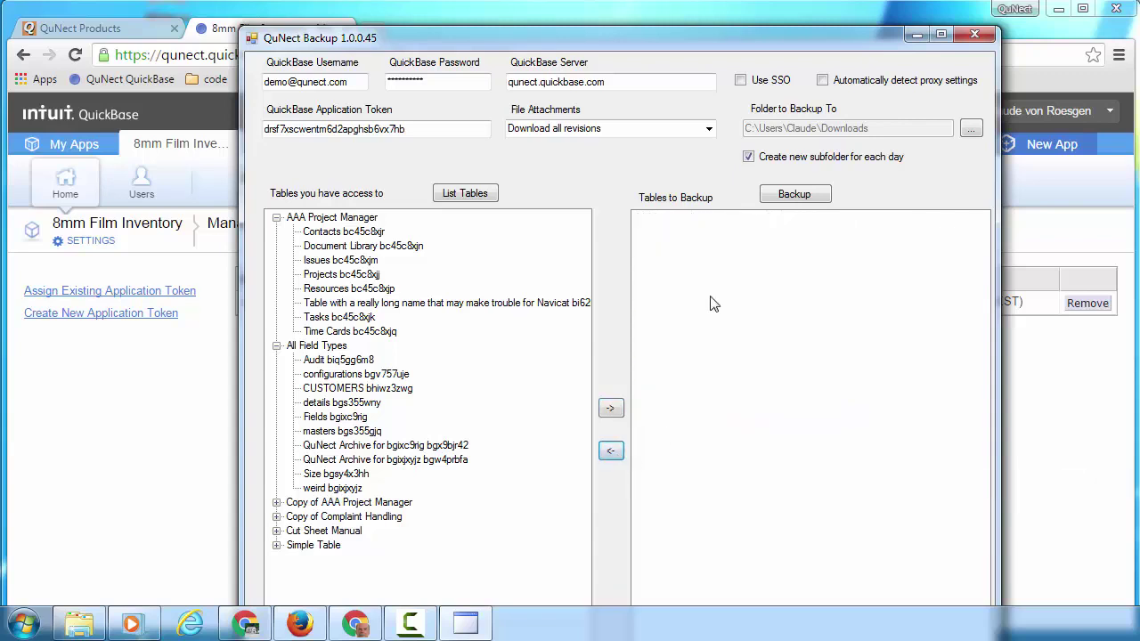
click(365, 390)
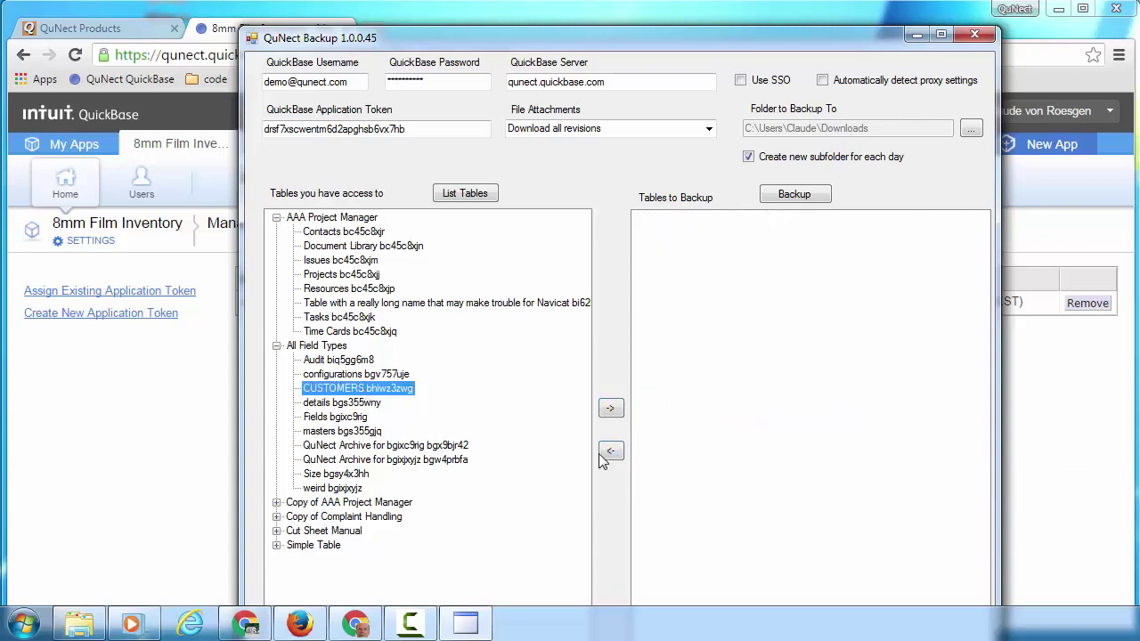
click(610, 408)
click(370, 405)
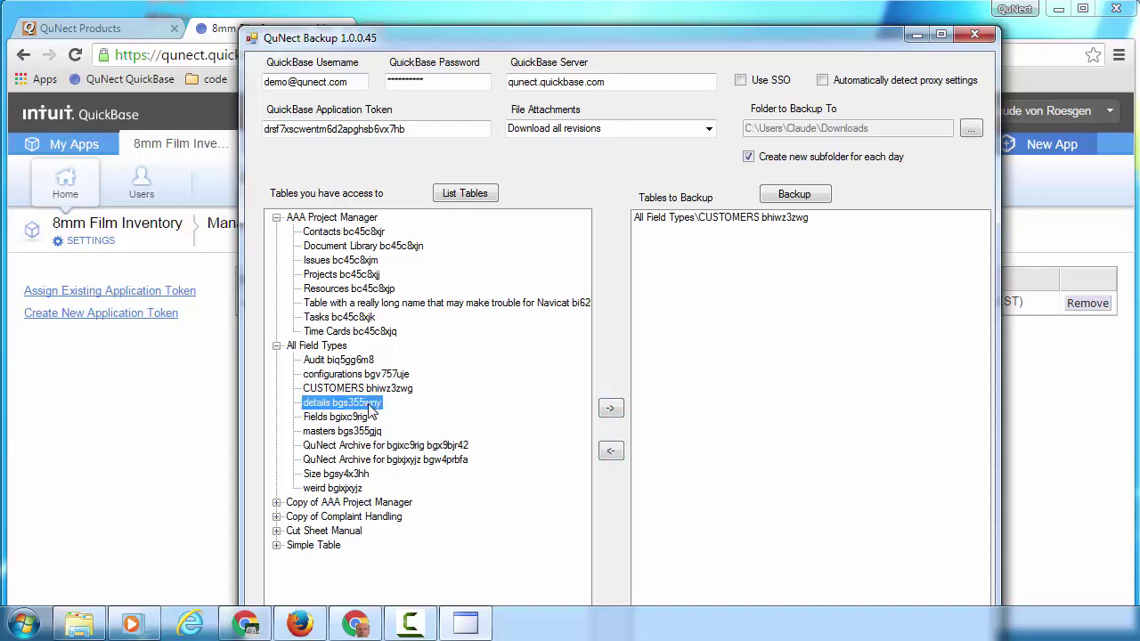
click(610, 408)
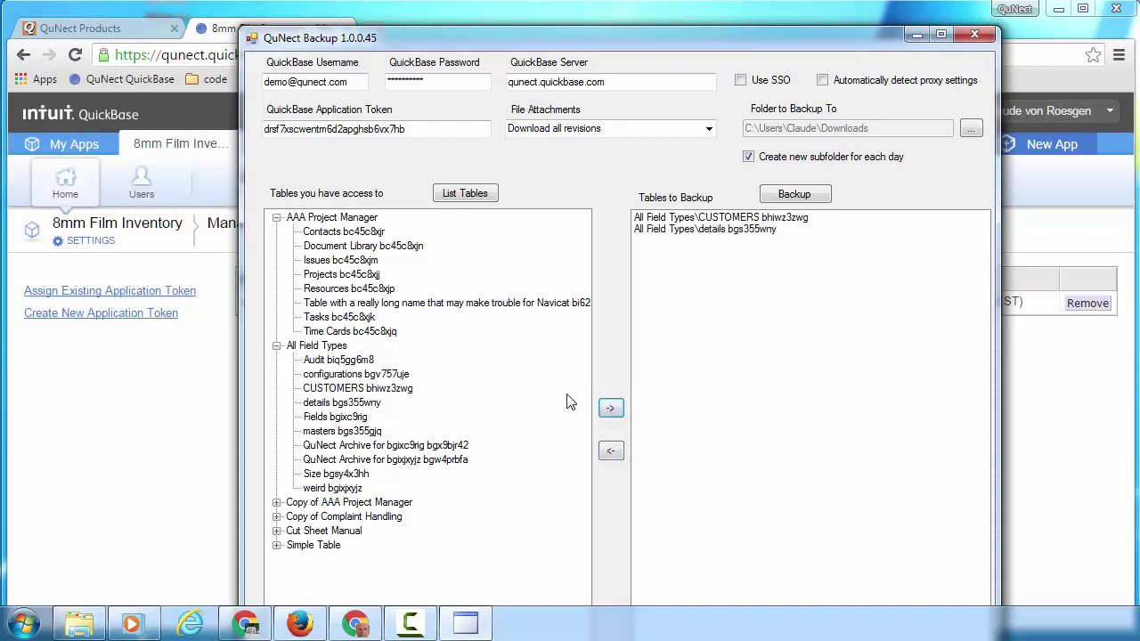
Retrieve the table reports for AAA Project Manager and expand the app to view its tables and reports.
mouse_move(324, 228)
right_click(324, 226)
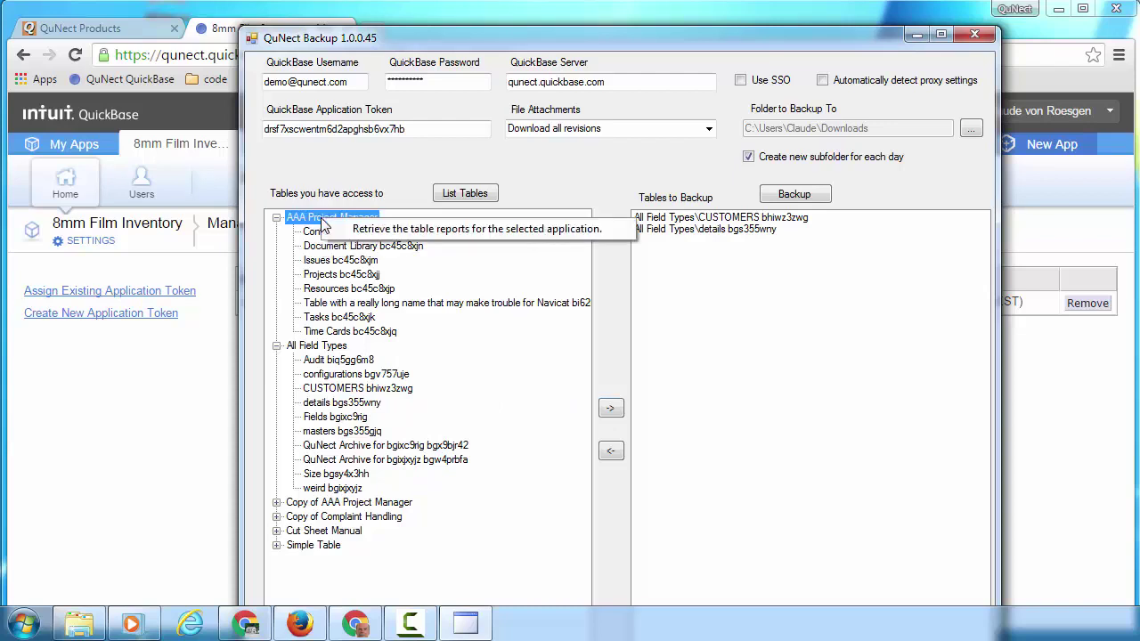
click(371, 232)
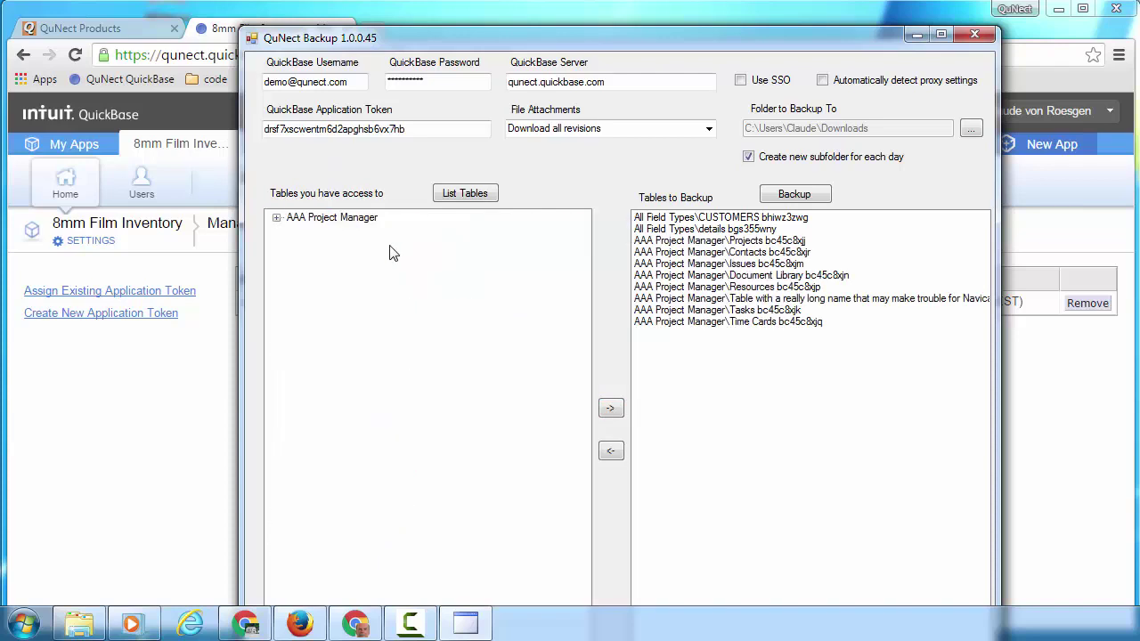
click(277, 218)
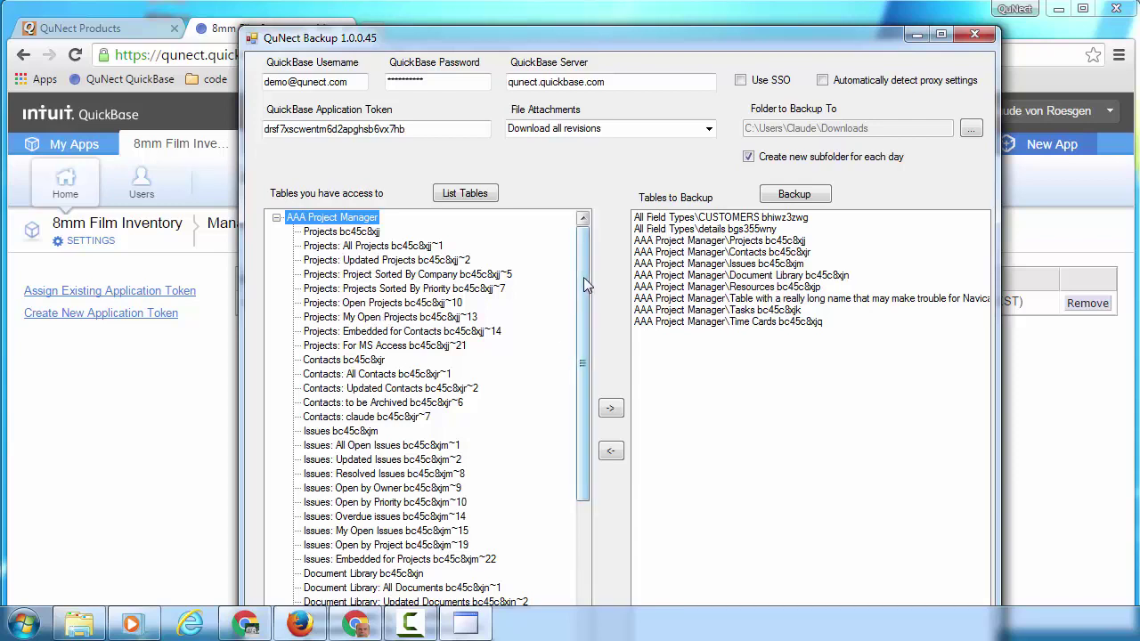
mouse_move(584, 278)
mouse_down()
mouse_move(588, 391)
mouse_move(588, 272)
mouse_up()
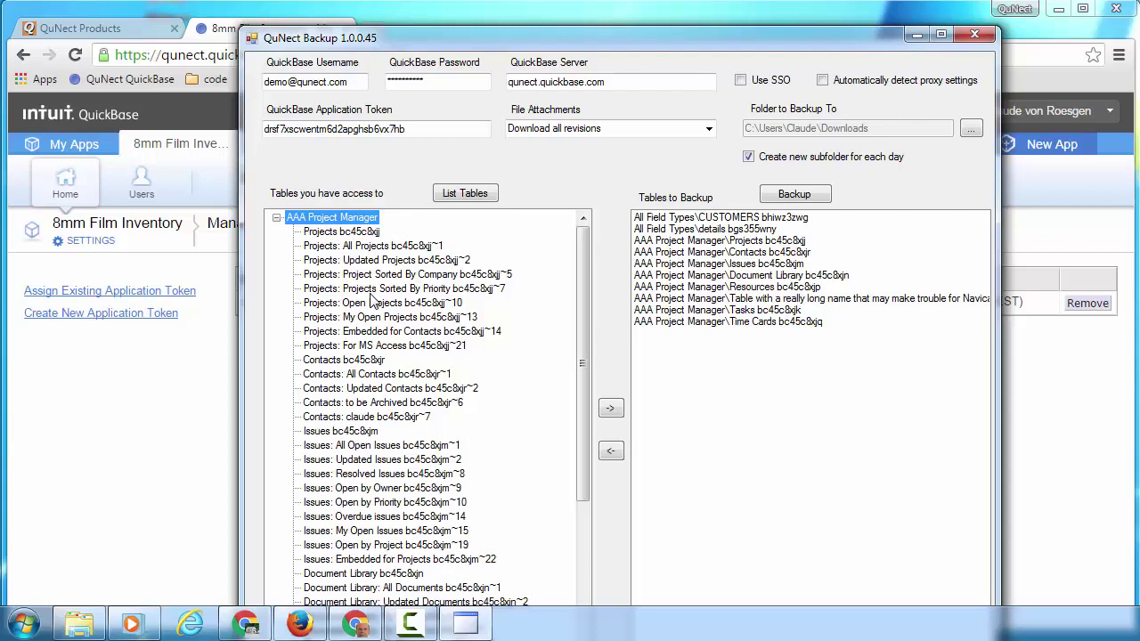
Switch to QuickBase in the browser and start a new table report for the Projects table of AAA Project Manager.
click(152, 377)
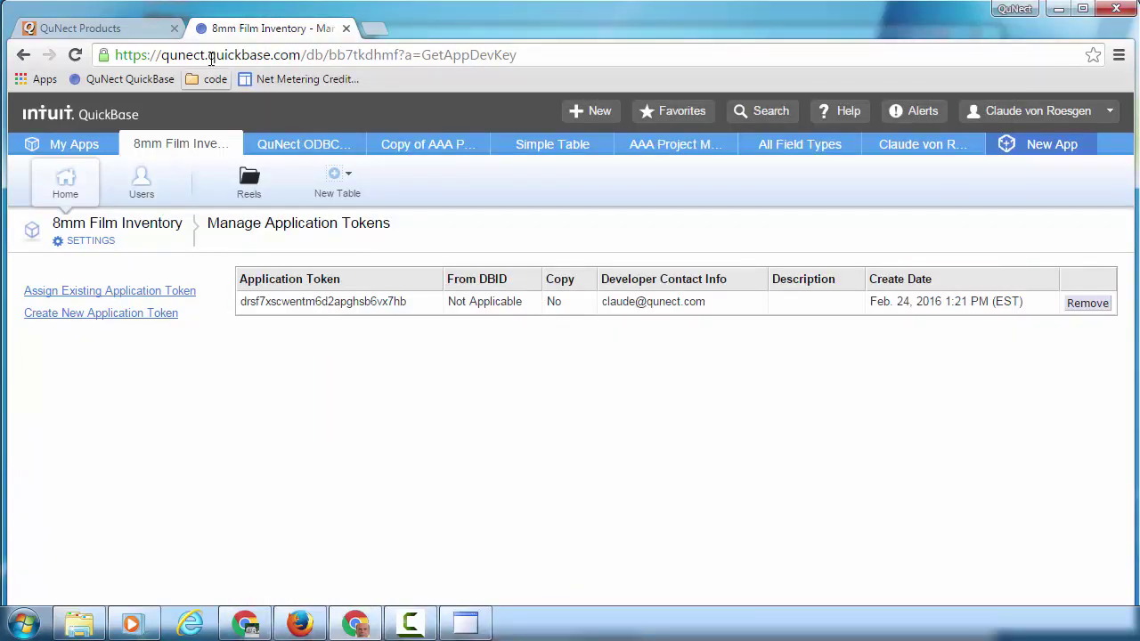
click(637, 149)
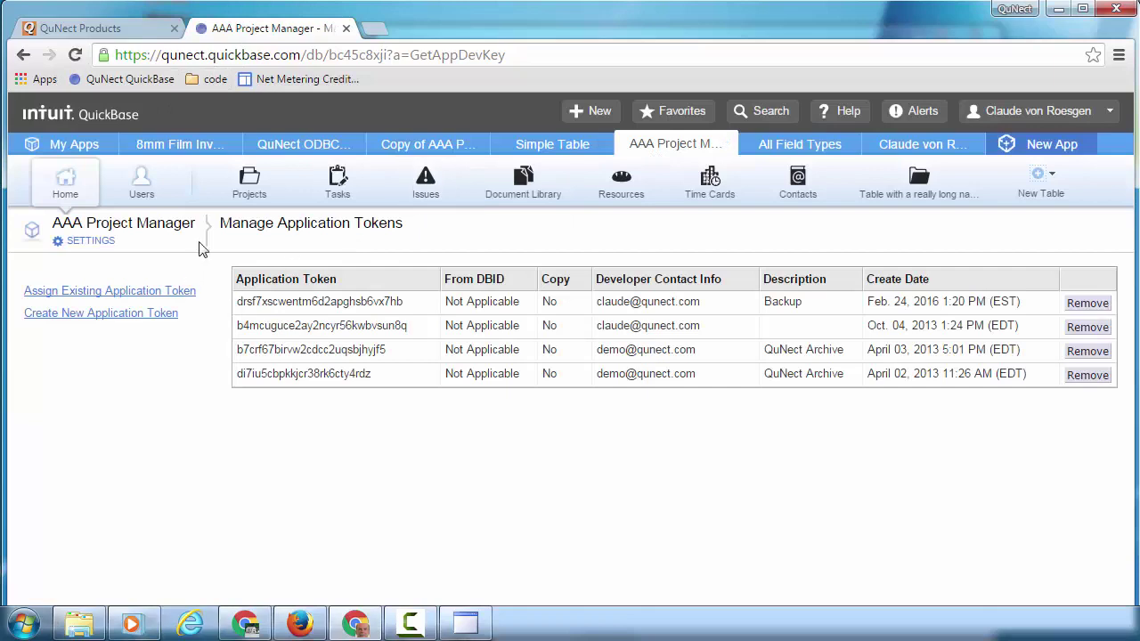
click(250, 201)
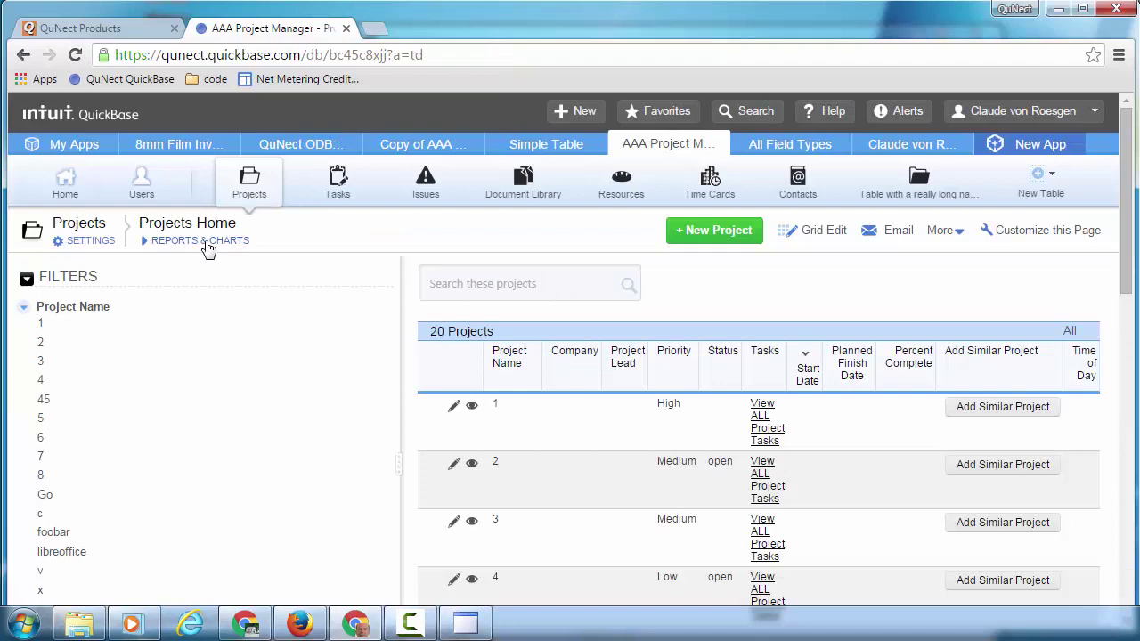
click(205, 243)
click(298, 278)
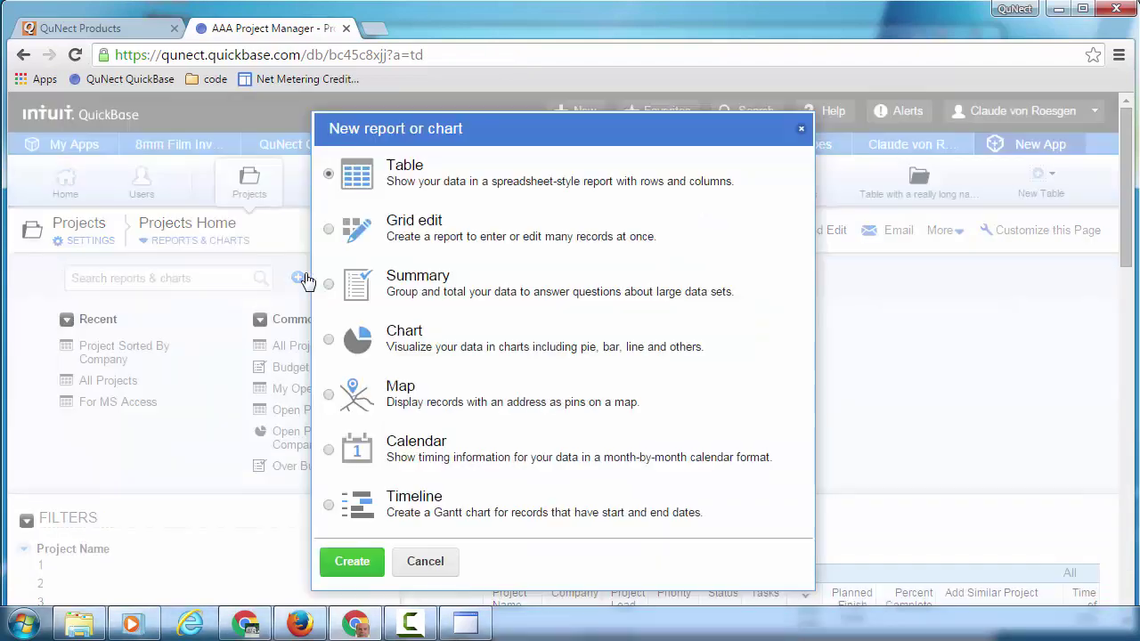
click(367, 563)
Set the report to custom columns, reset the column selection to the default set, and save the report.
scroll(377, 356, down, 5)
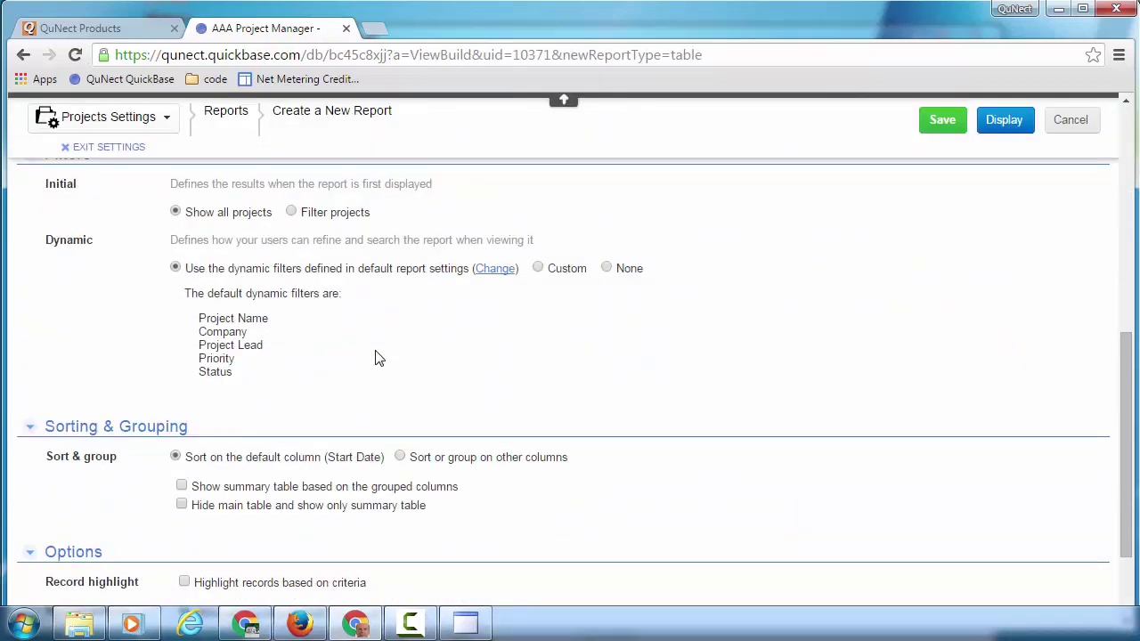
scroll(377, 357, up, 1)
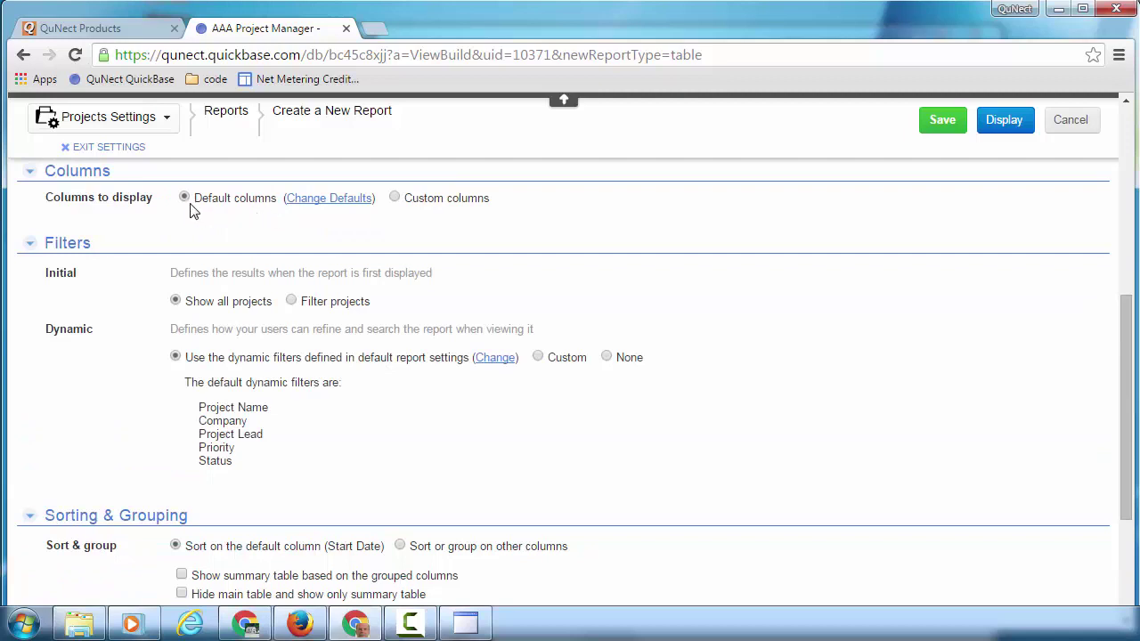
click(391, 199)
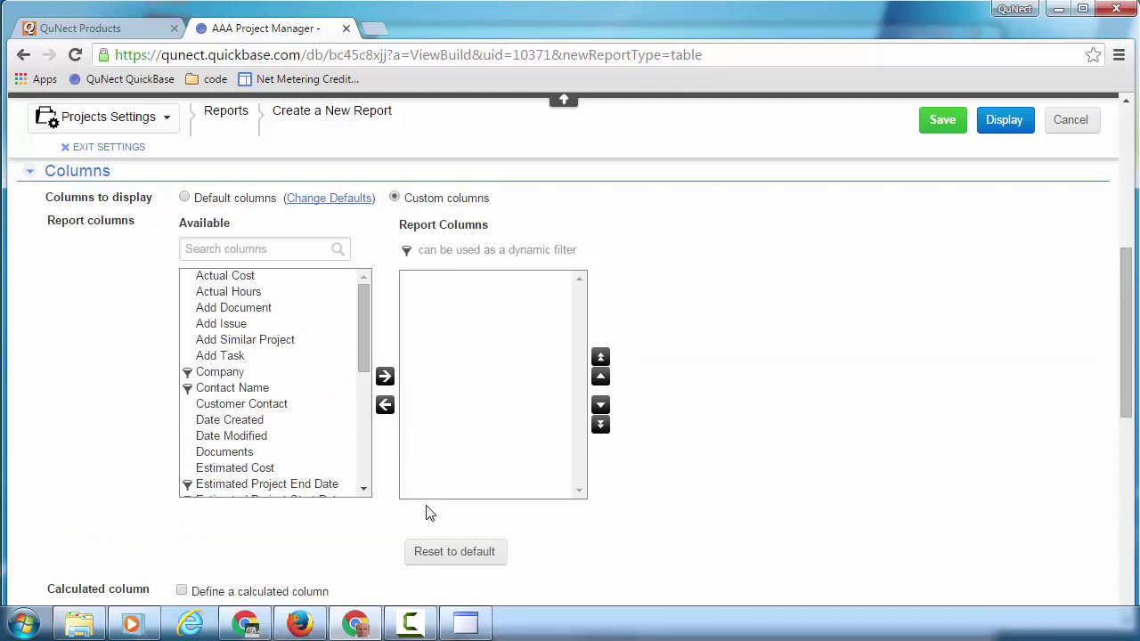
click(445, 552)
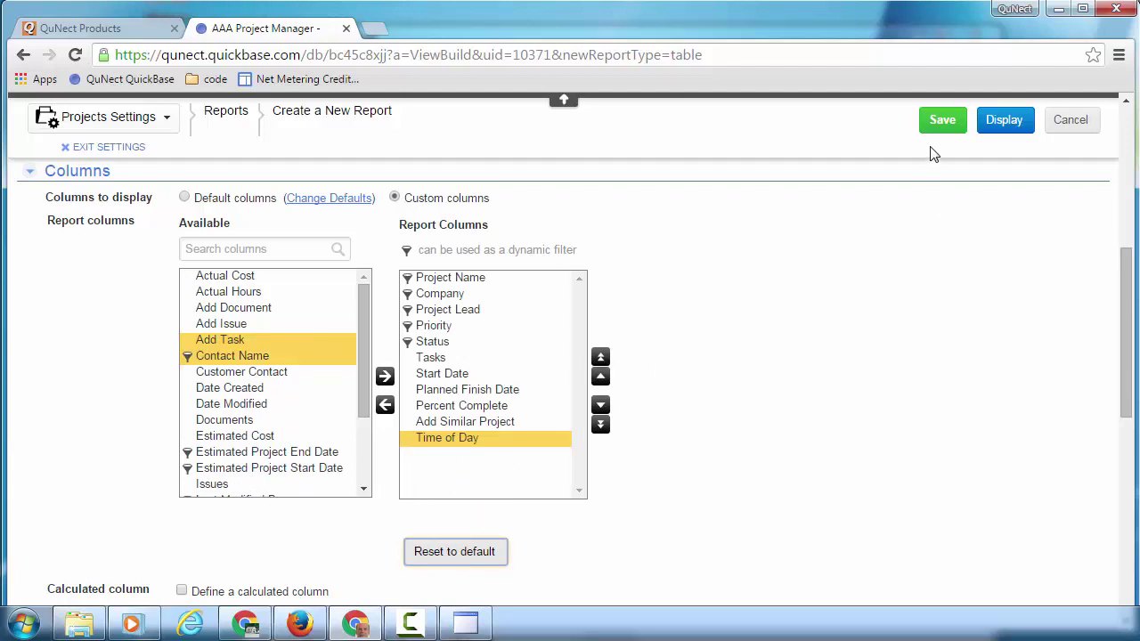
click(949, 126)
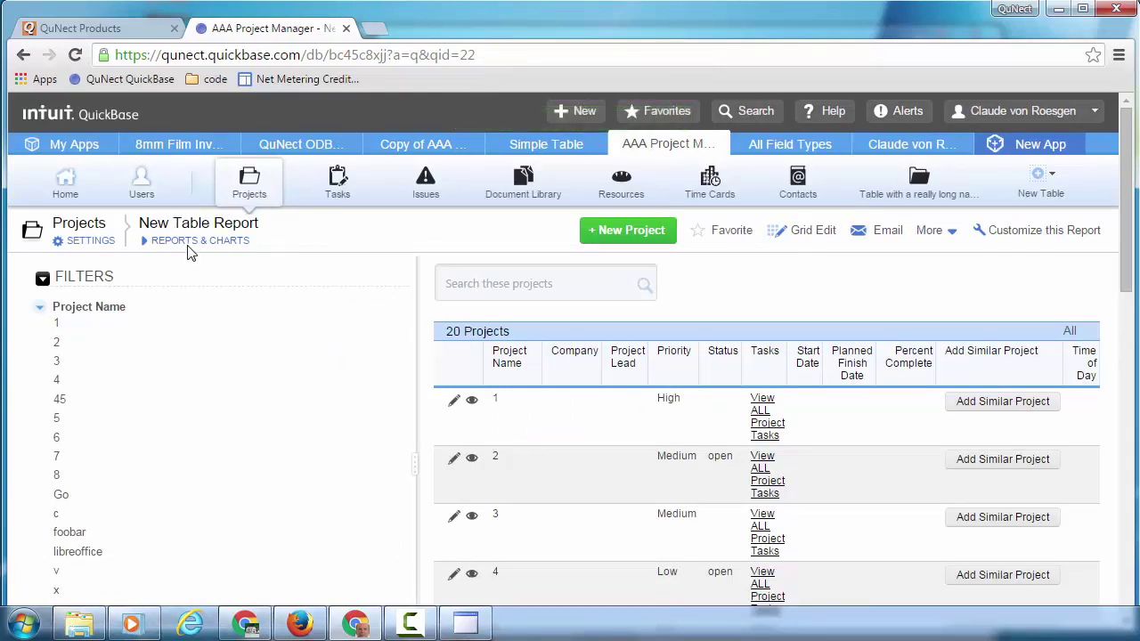
Switch to QuNect Backup and examine the file attachment download options and the backup folder browser.
click(410, 624)
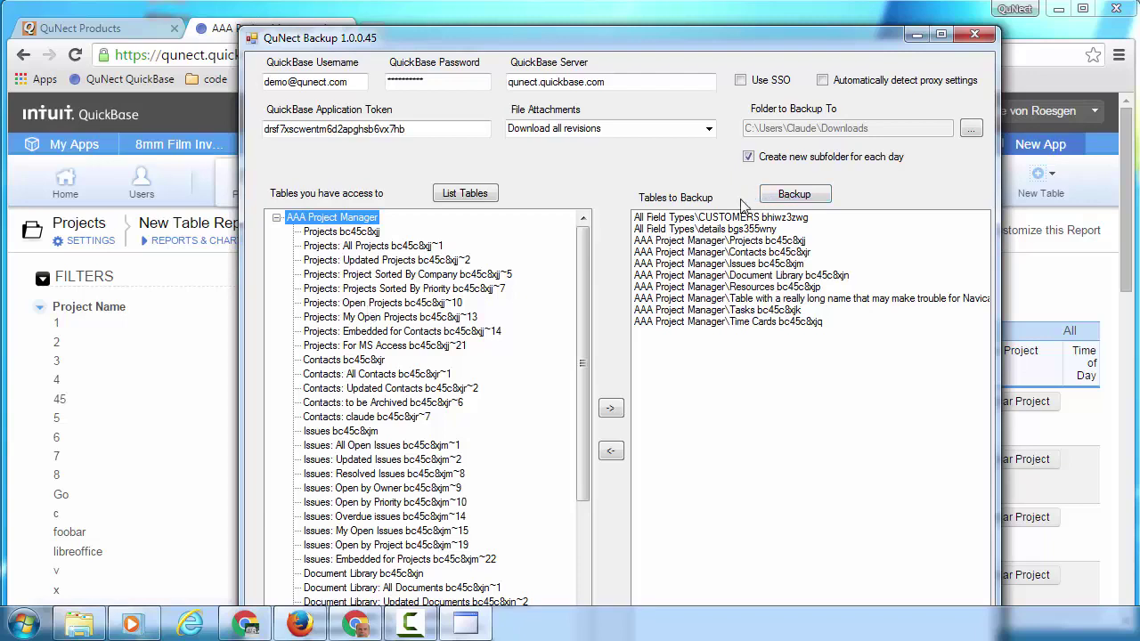
click(709, 131)
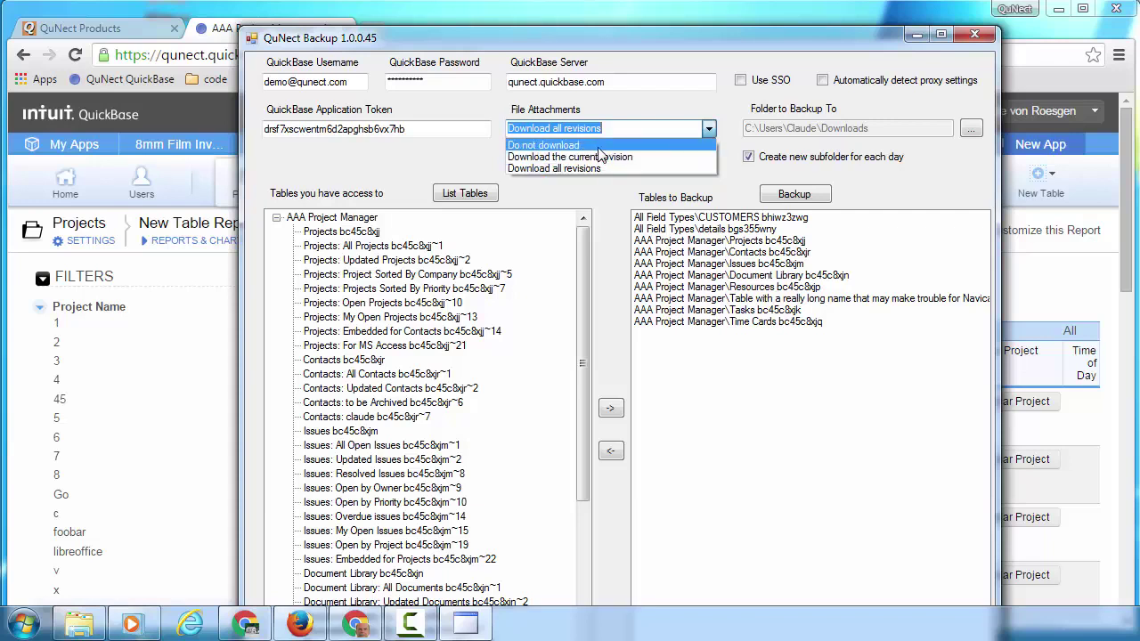
click(816, 135)
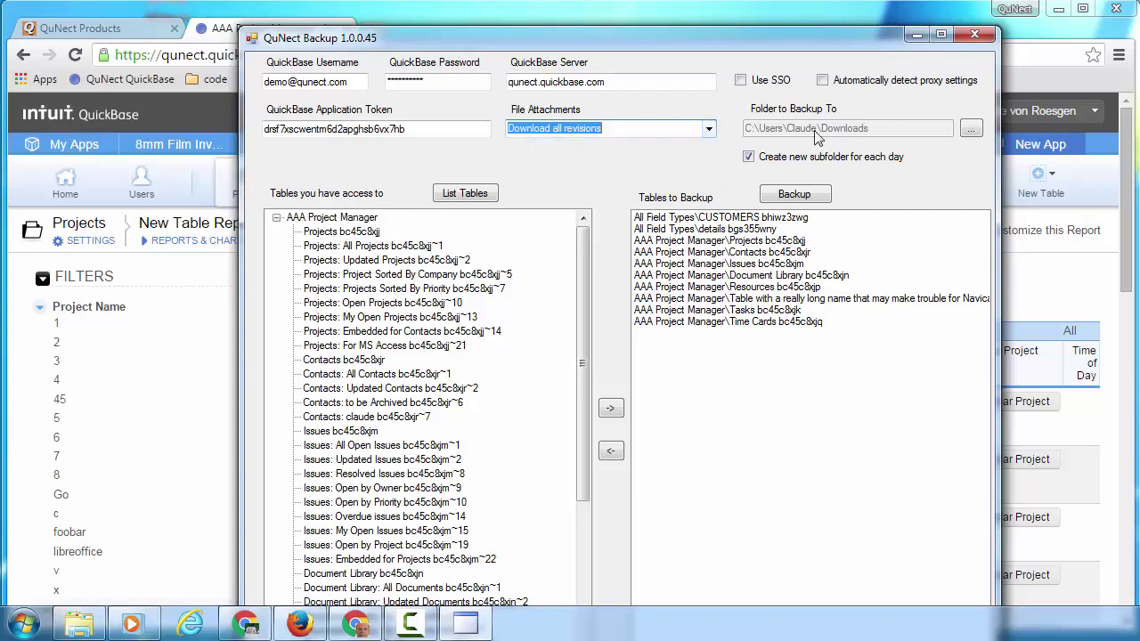
click(970, 130)
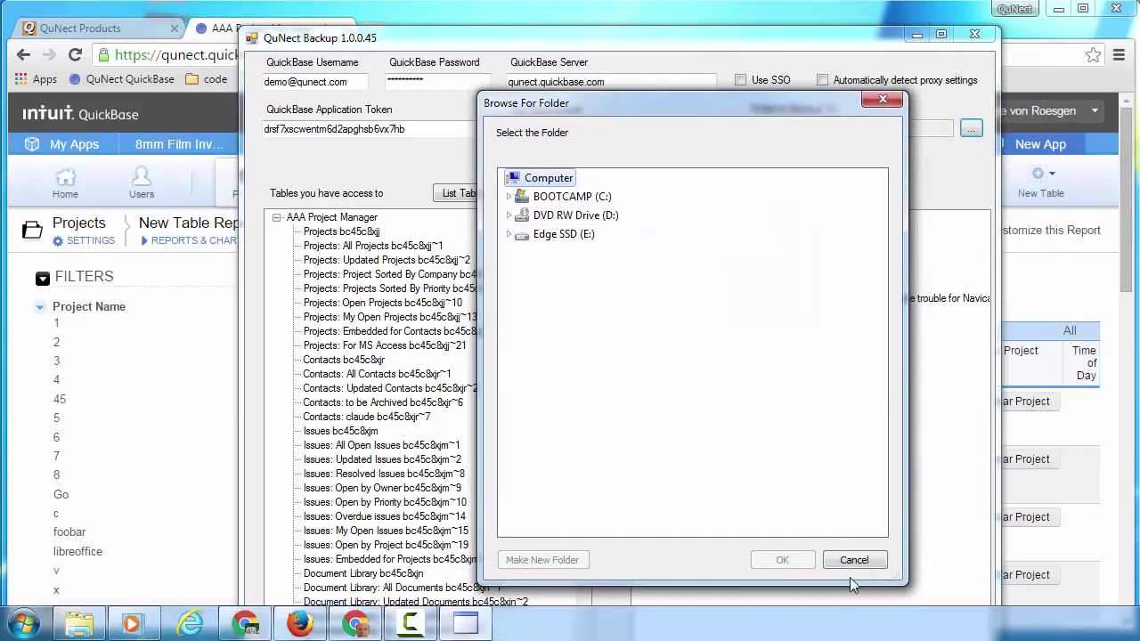
click(854, 562)
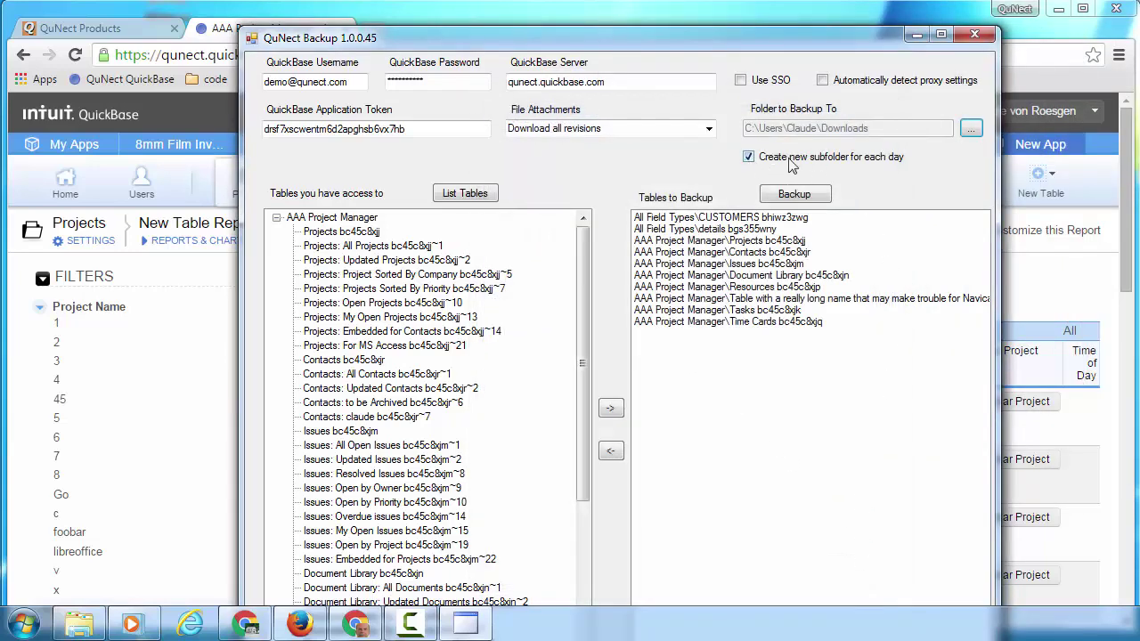